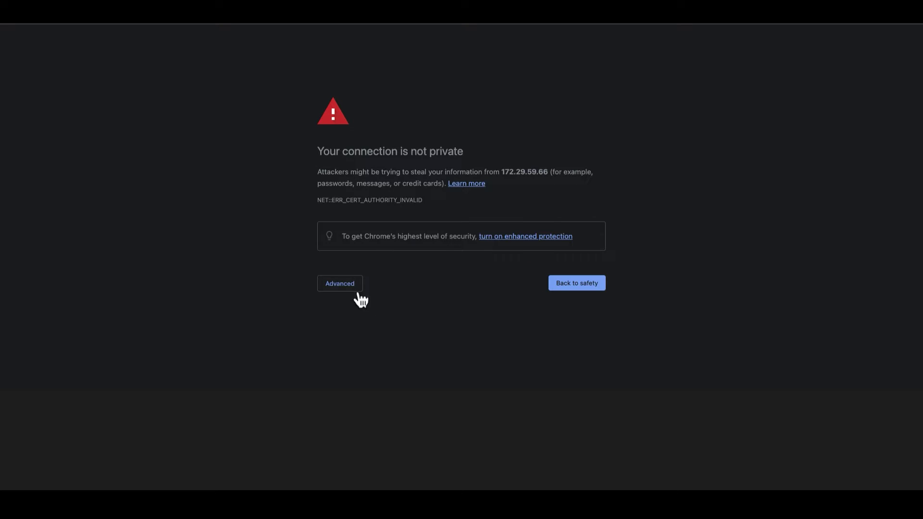
Expand the advanced details on the certificate warning for 172.29.59.66
{"action": "left_click", "coordinate": [354, 285]}
Proceed to 172.29.59.66 despite the warning and log in as admin with the account password
{"action": "left_click", "coordinate": [365, 358]}
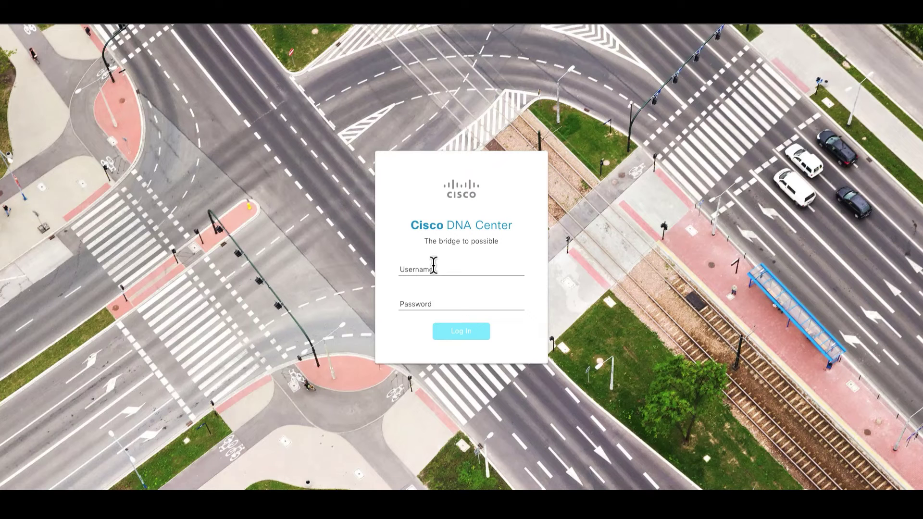
{"action": "left_click", "coordinate": [433, 265]}
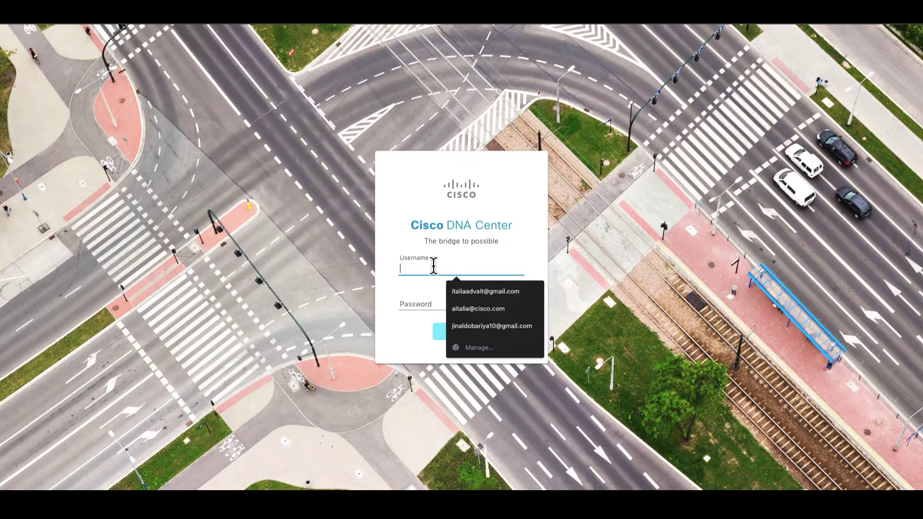
{"action": "type", "text": "admin"}
{"action": "key", "text": "Tab"}
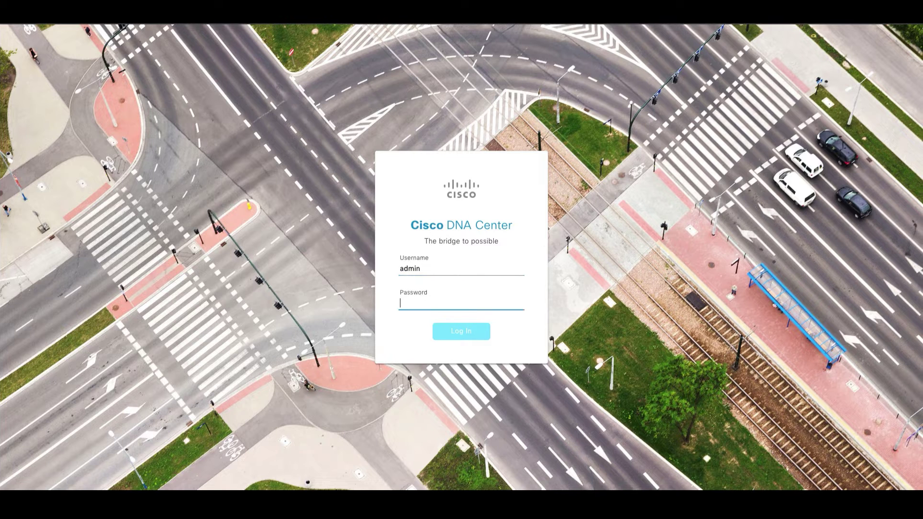
{"action": "type", "text": "******"}
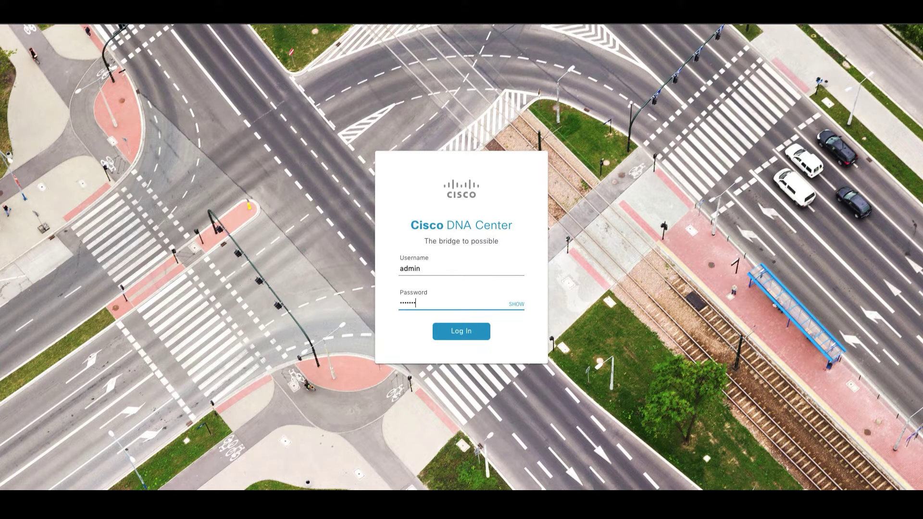
{"action": "type", "text": "**"}
{"action": "left_click", "coordinate": [480, 334]}
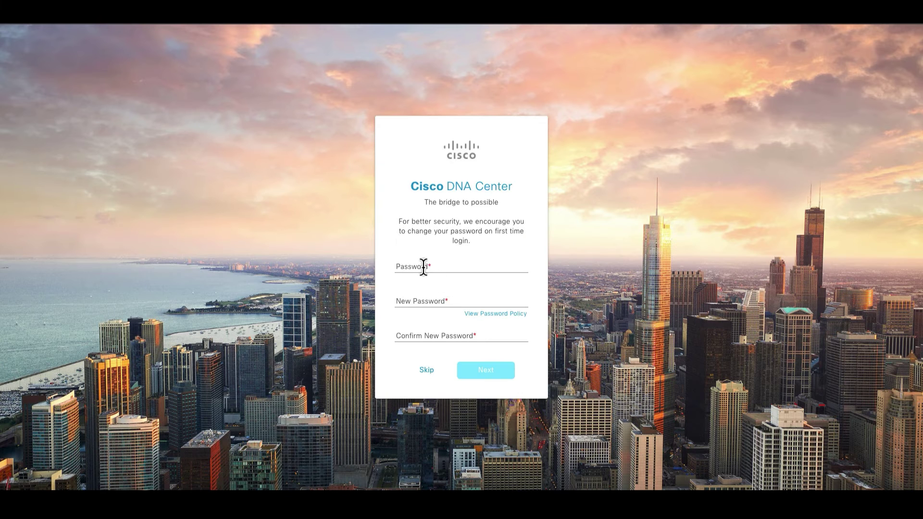
Enter the current password and skip the first-login password change
{"action": "left_click", "coordinate": [421, 267]}
{"action": "type", "text": "••••"}
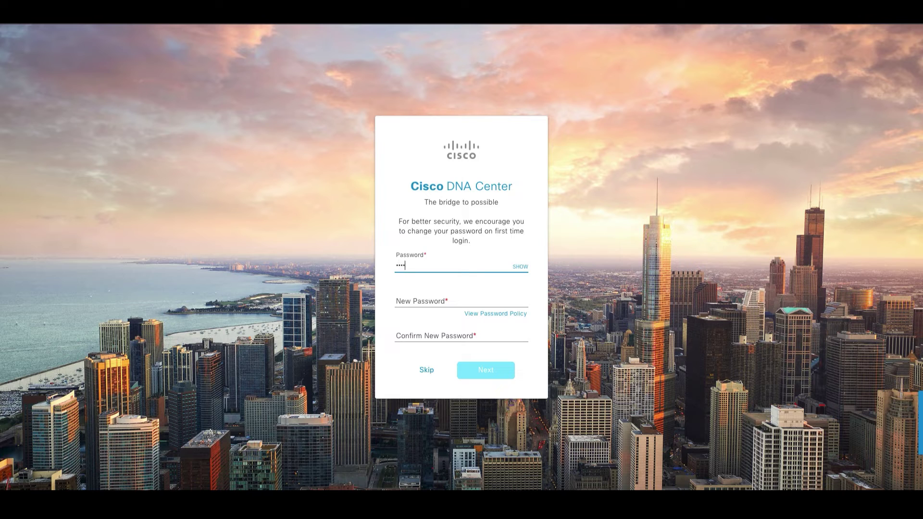
{"action": "key", "text": "BackSpace"}
{"action": "key", "text": "BackSpace"}
{"action": "key", "text": "BackSpace"}
{"action": "key", "text": "BackSpace"}
{"action": "type", "text": "•••••••••"}
{"action": "left_click", "coordinate": [416, 301]}
{"action": "key", "text": "Tab"}
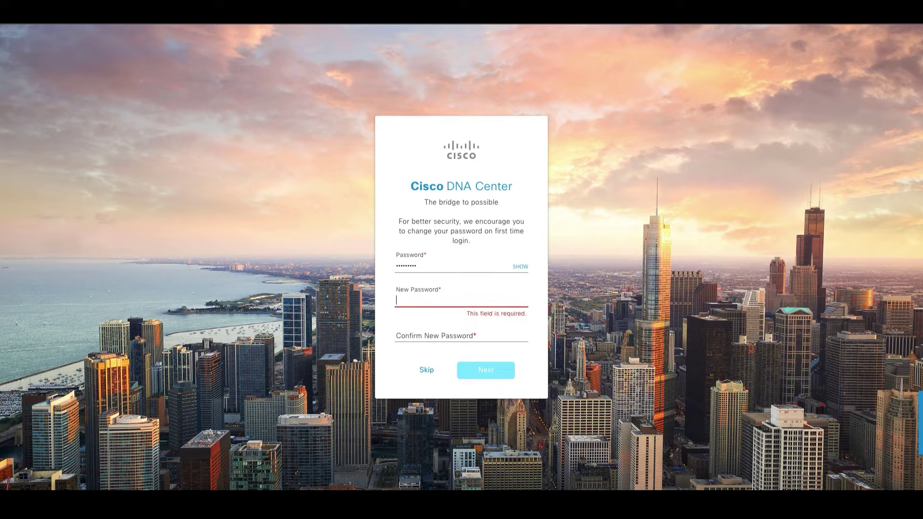
{"action": "left_click", "coordinate": [477, 371]}
Fill in the Cisco.com ID e-mail and its password
{"action": "left_click", "coordinate": [411, 297]}
{"action": "type", "text": "a"}
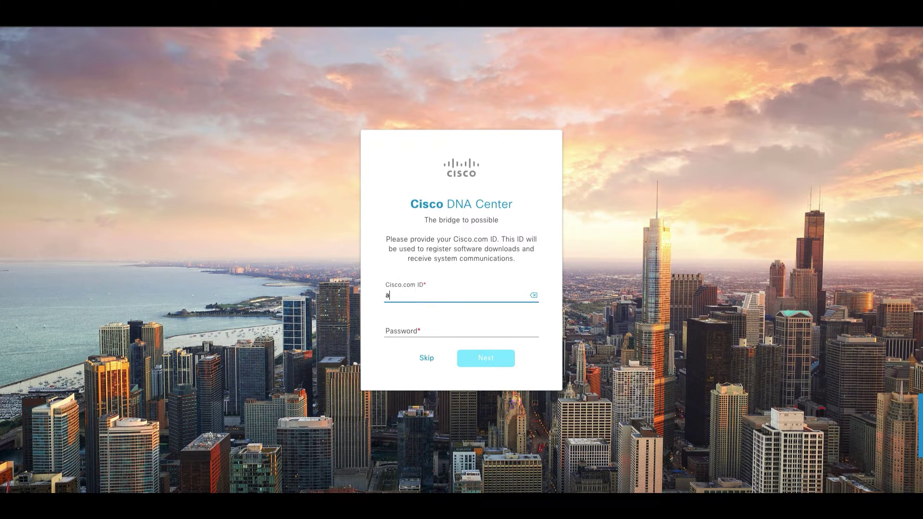
{"action": "left_click", "coordinate": [408, 330]}
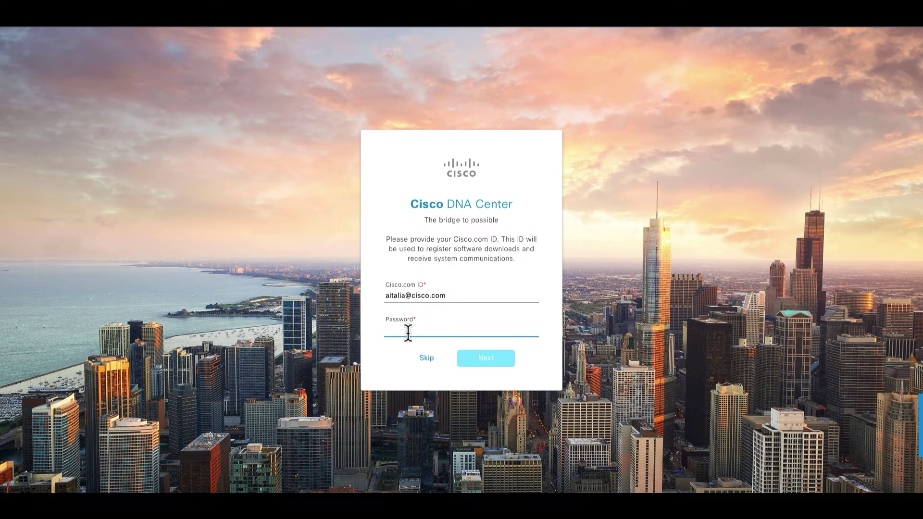
{"action": "type", "text": "**********"}
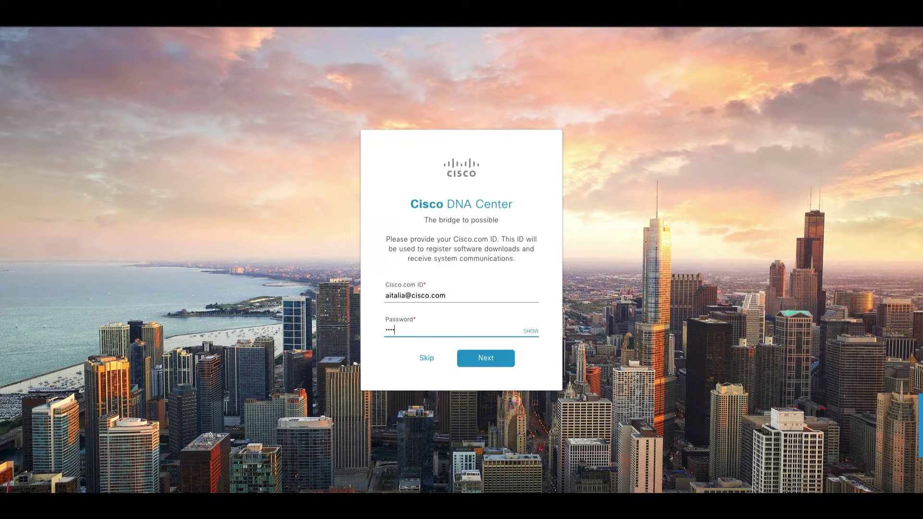
{"action": "type", "text": "****"}
Submit the Cisco.com ID, accept the terms, and page through the overview to start Quick Start
{"action": "left_click", "coordinate": [481, 360]}
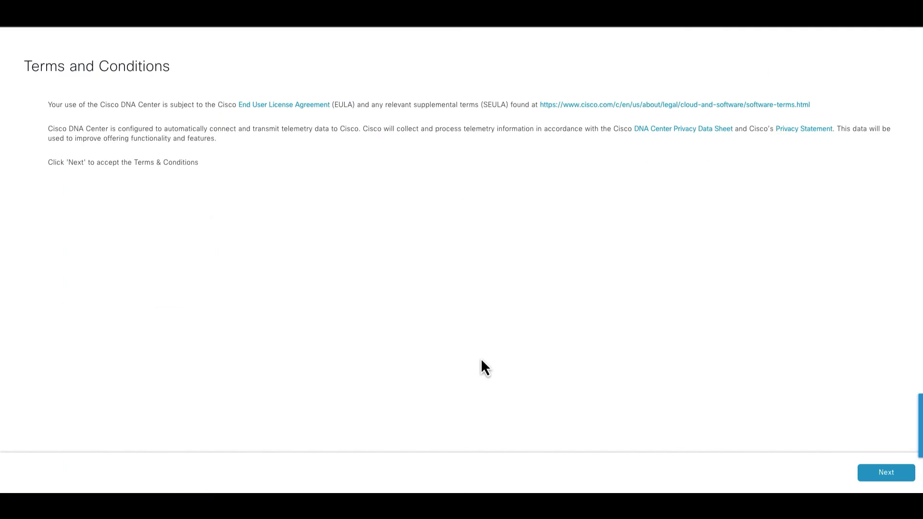
{"action": "left_click", "coordinate": [886, 475]}
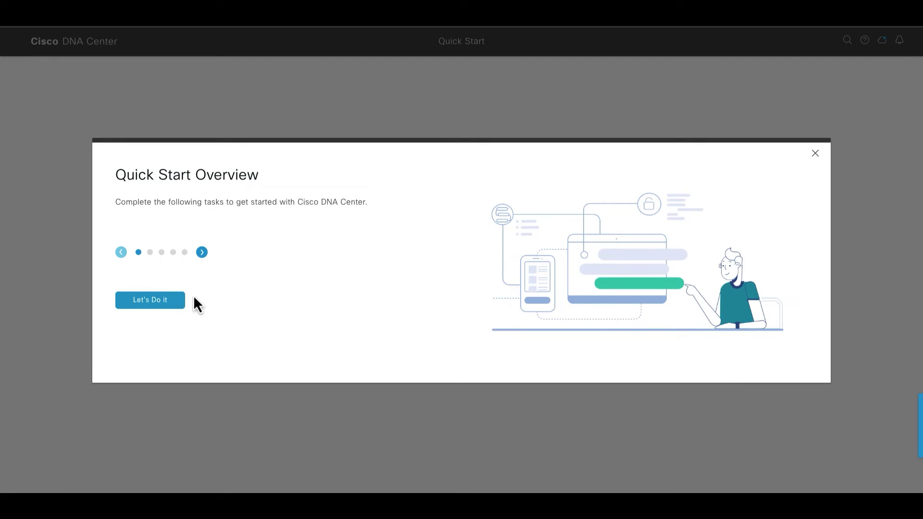
{"action": "left_click", "coordinate": [202, 252]}
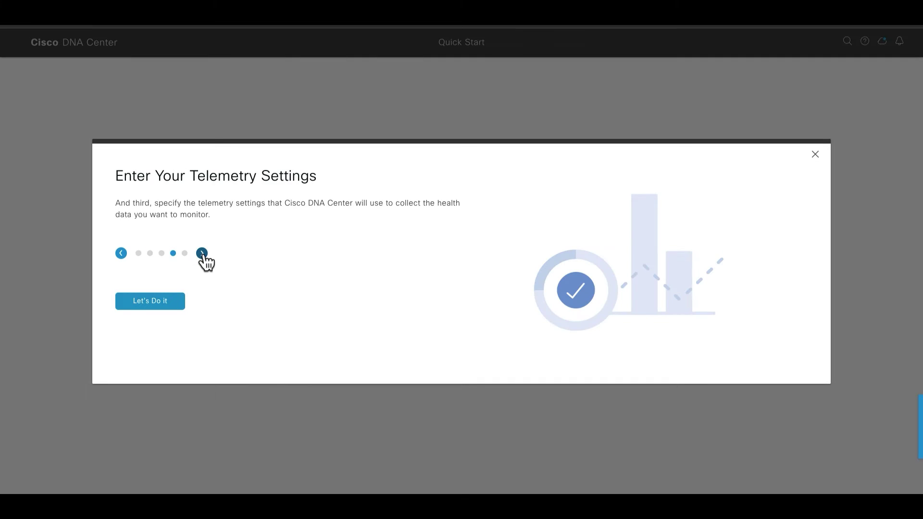
{"action": "left_click", "coordinate": [202, 253]}
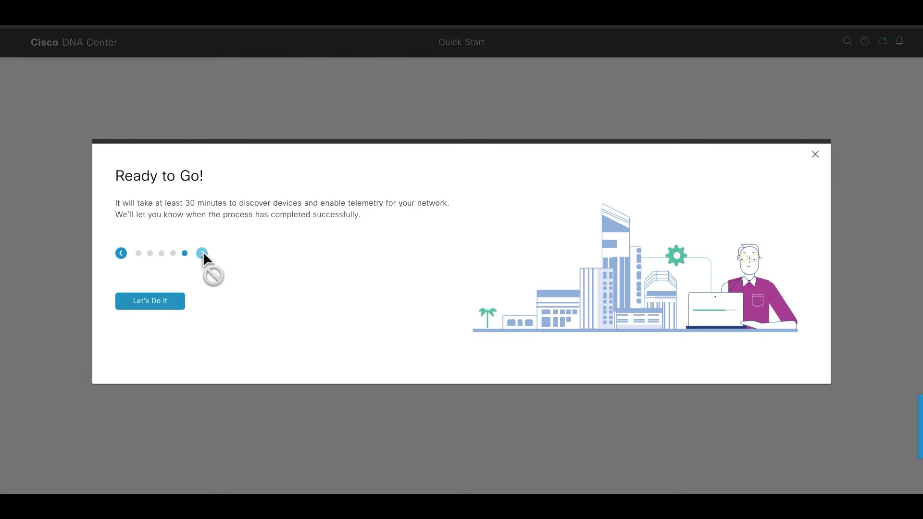
{"action": "left_click", "coordinate": [172, 301]}
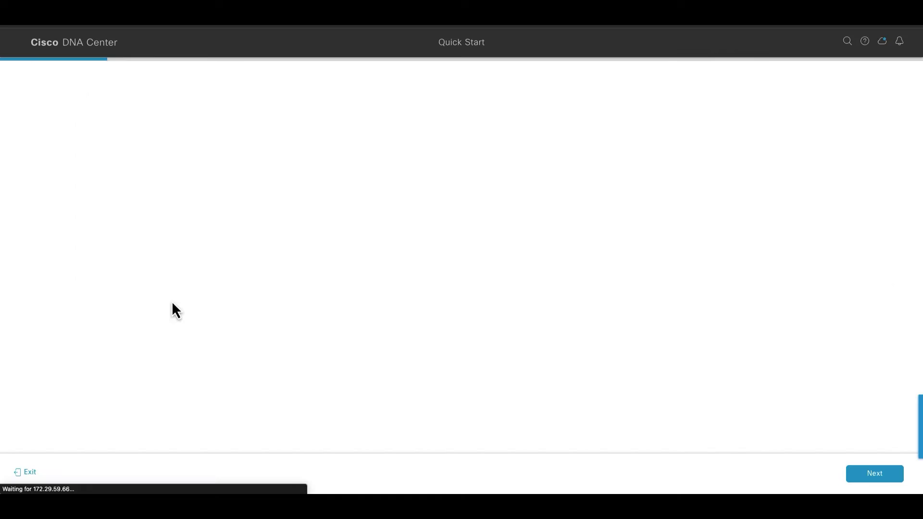
Name the job Quick Start Discovery Job with range 10.195.180.234–10.195.180.234
{"action": "left_click", "coordinate": [205, 144]}
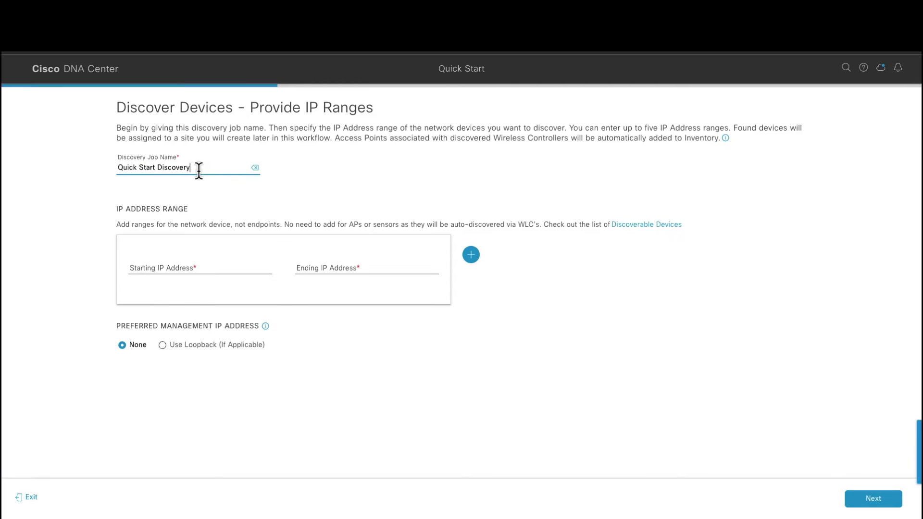
{"action": "type", "text": "ob"}
{"action": "left_click", "coordinate": [167, 268]}
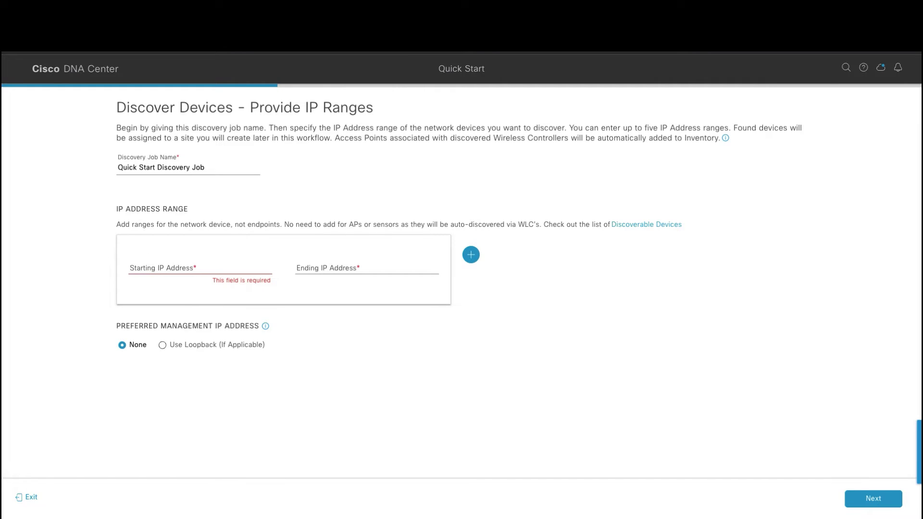
{"action": "left_click", "coordinate": [154, 266]}
{"action": "type", "text": "10.195.180.234"}
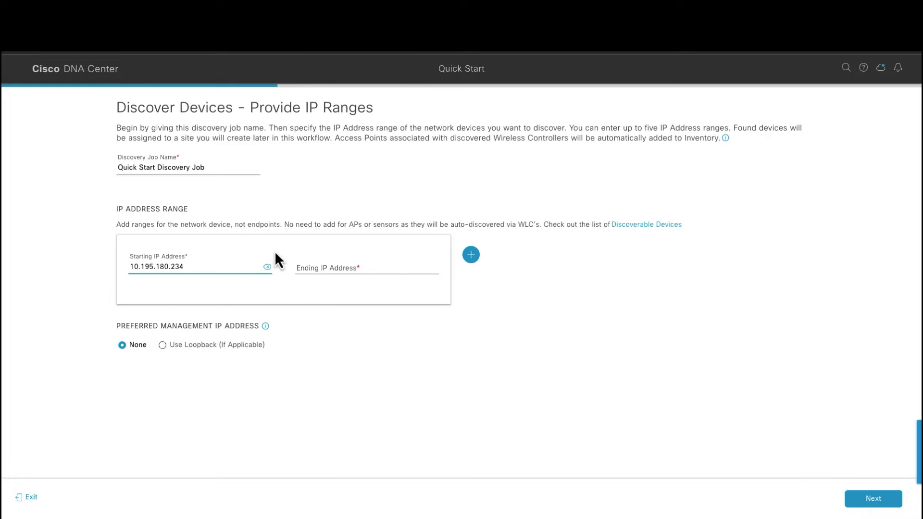
{"action": "left_click", "coordinate": [313, 268]}
{"action": "type", "text": "10.195.180.234"}
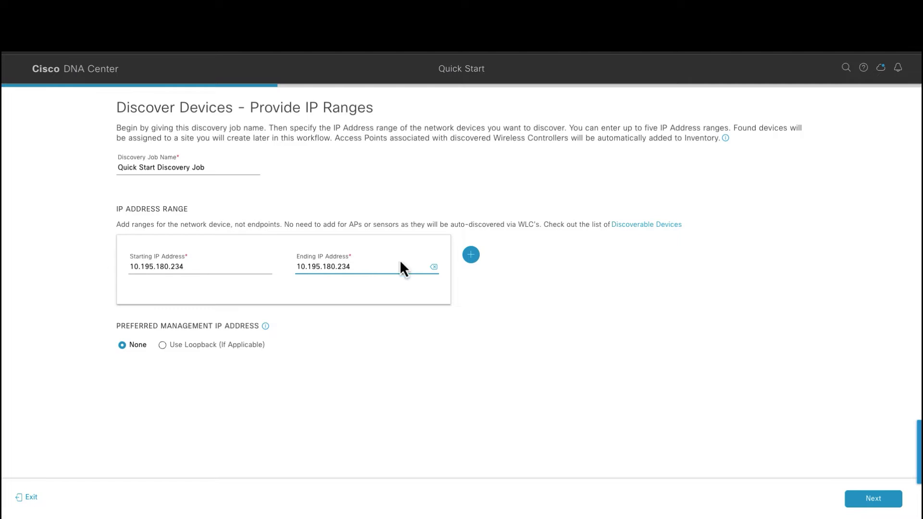
Add a second IP range 10.195.180.231–10.195.180.231
{"action": "left_click", "coordinate": [472, 256]}
{"action": "left_click", "coordinate": [154, 349]}
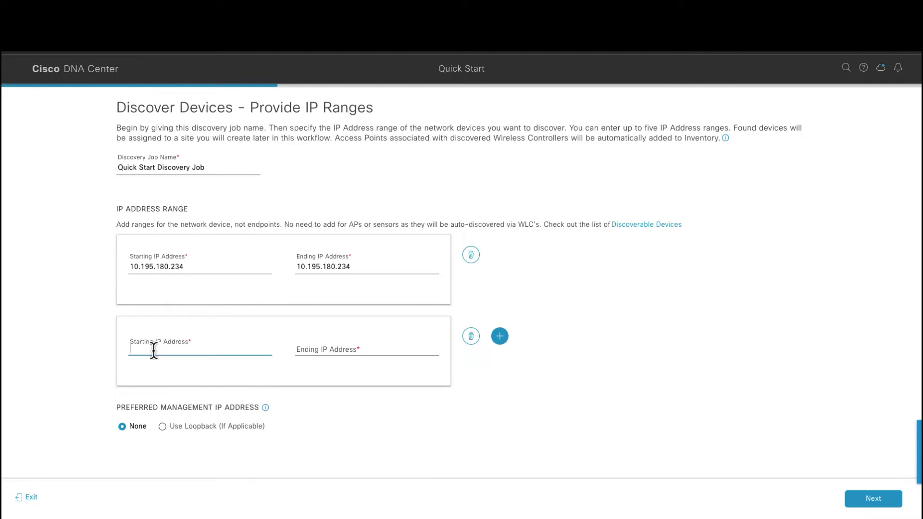
{"action": "type", "text": "10.195.180.231"}
{"action": "left_click", "coordinate": [338, 350]}
{"action": "type", "text": "10.195.180.231"}
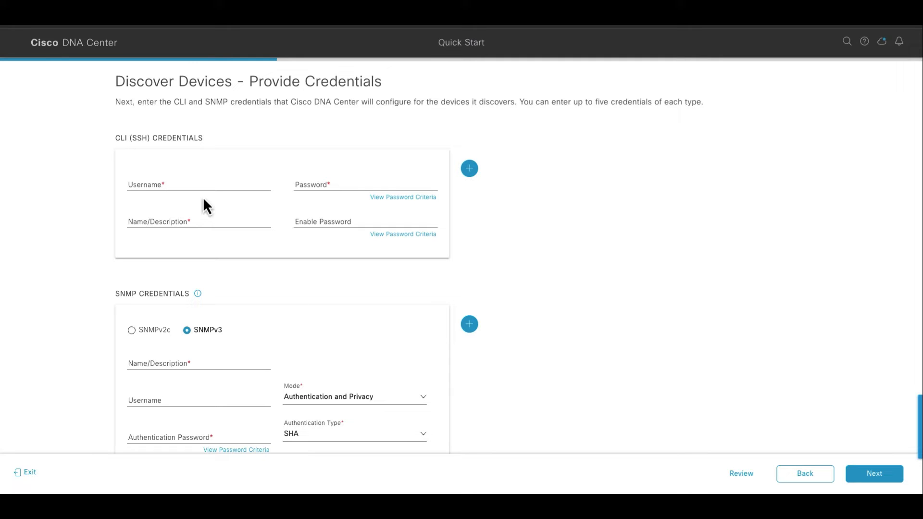
Switch SNMP to version 2c and enter the CLI (SSH) username and password
{"action": "left_click", "coordinate": [131, 330]}
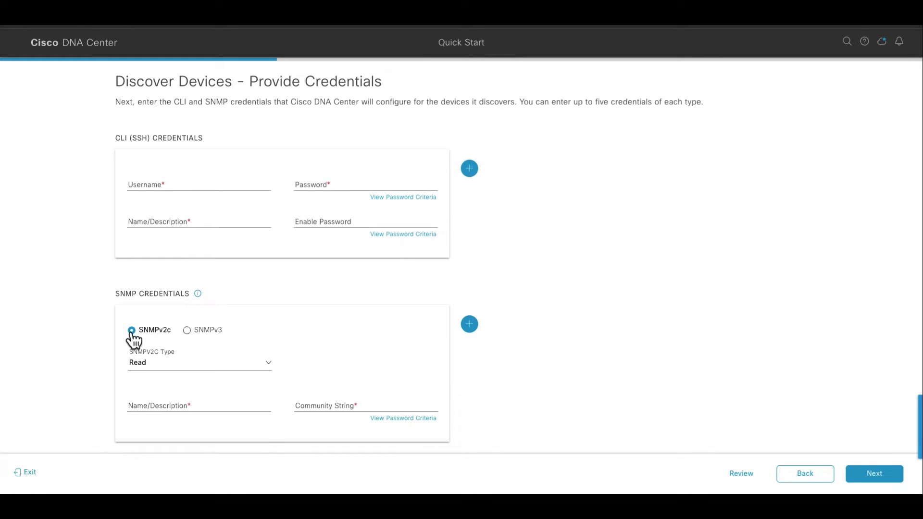
{"action": "left_click", "coordinate": [166, 183]}
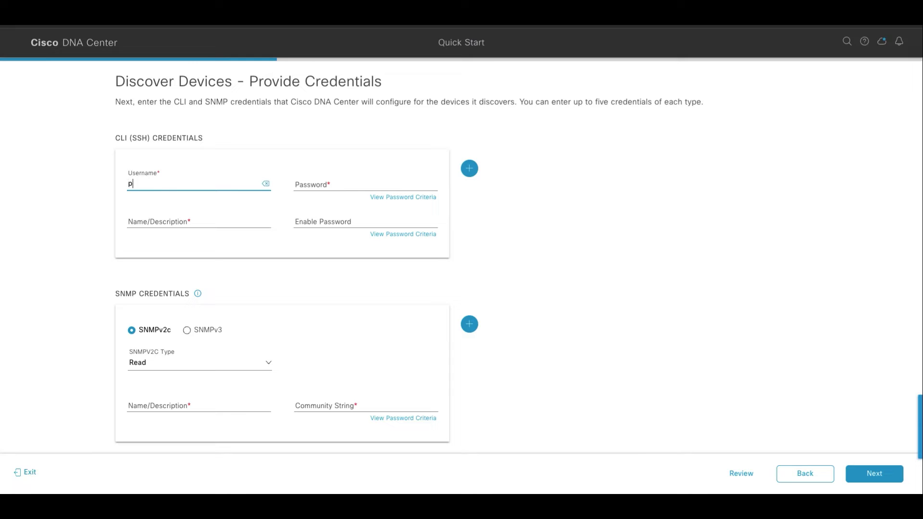
{"action": "left_click", "coordinate": [323, 185]}
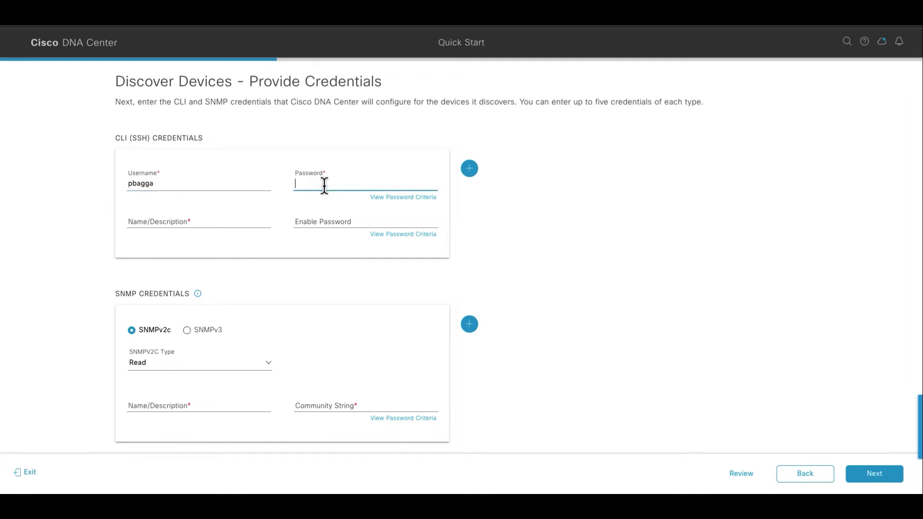
{"action": "type", "text": "******"}
Give the CLI credential the description Test and an enable password
{"action": "left_click", "coordinate": [220, 223]}
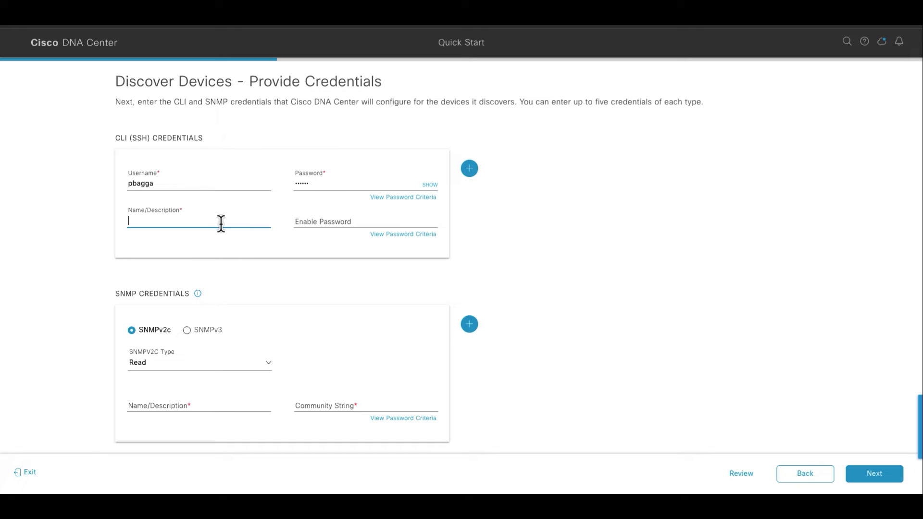
{"action": "type", "text": "Test"}
{"action": "left_click", "coordinate": [324, 221]}
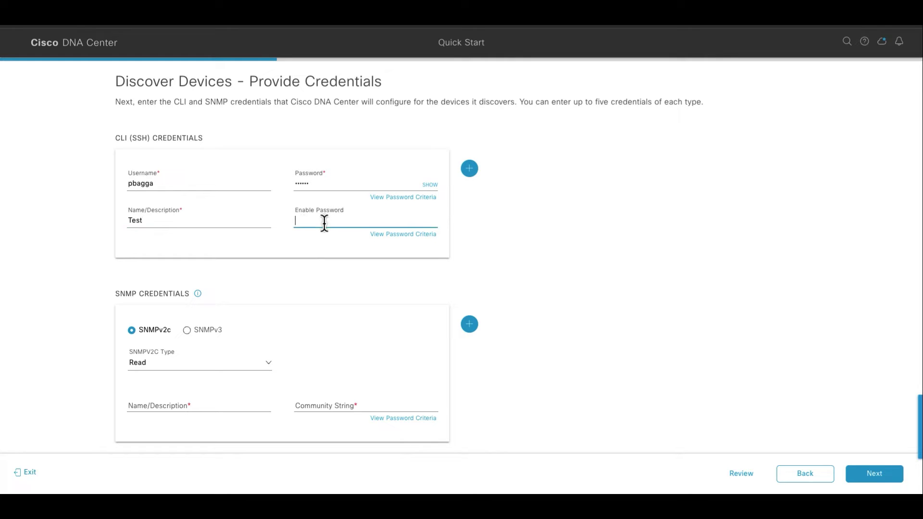
{"action": "type", "text": "••••••"}
Create the SNMPv2c Read credential named test with its community string
{"action": "left_click", "coordinate": [289, 334]}
{"action": "scroll", "coordinate": [318, 313], "scroll_direction": "down", "scroll_amount": 2}
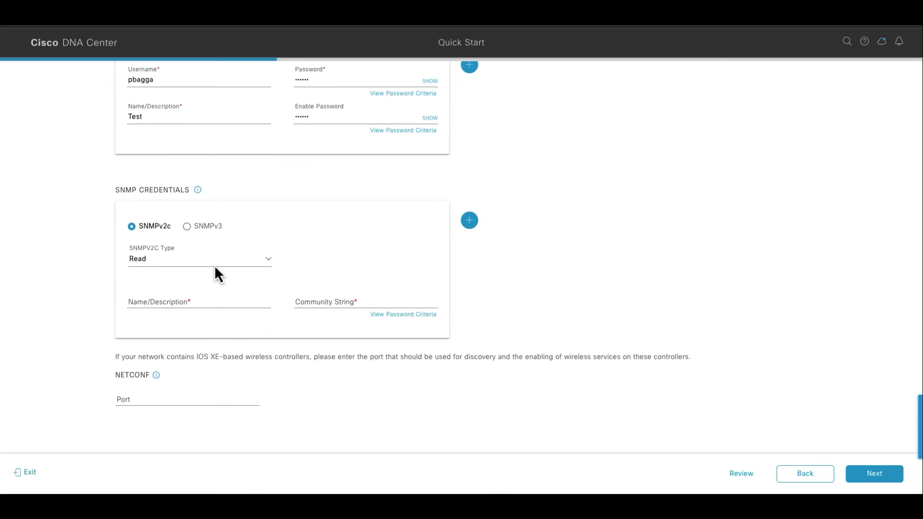
{"action": "left_click", "coordinate": [213, 303]}
{"action": "type", "text": "test"}
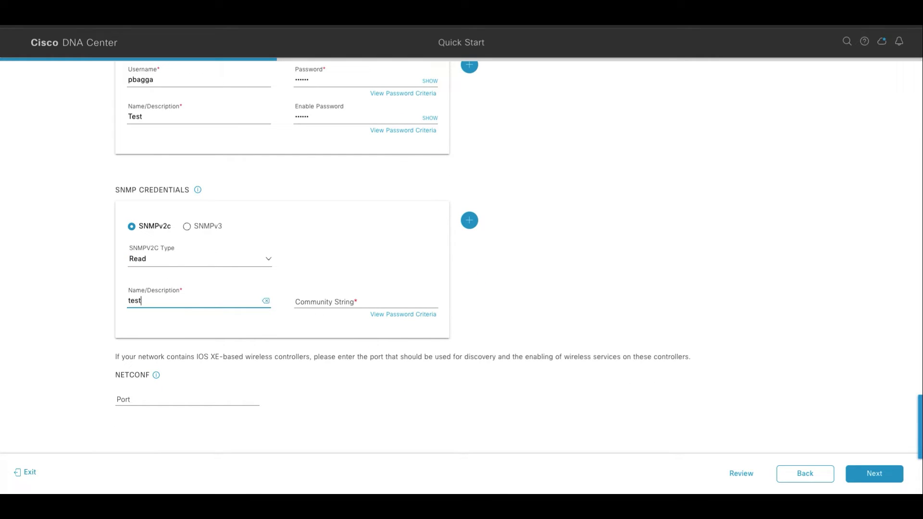
{"action": "left_click", "coordinate": [298, 302]}
{"action": "type", "text": "••••••"}
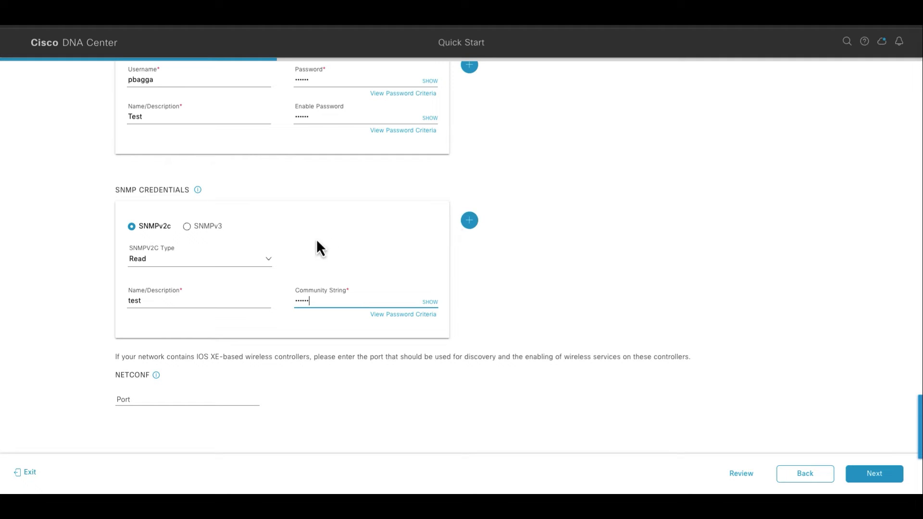
{"action": "left_click", "coordinate": [268, 263]}
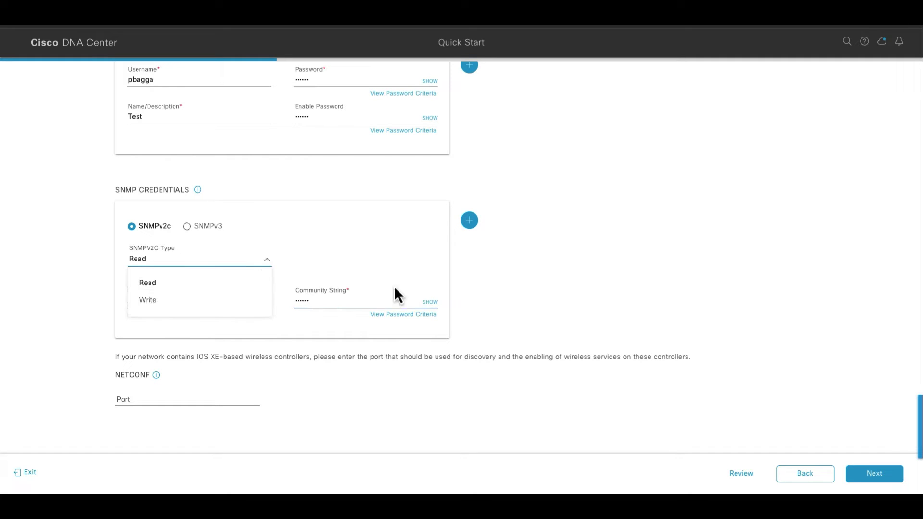
Add an SNMPv2c Write credential named test with community string public
{"action": "left_click", "coordinate": [469, 220]}
{"action": "scroll", "coordinate": [260, 370], "scroll_direction": "down", "scroll_amount": 2}
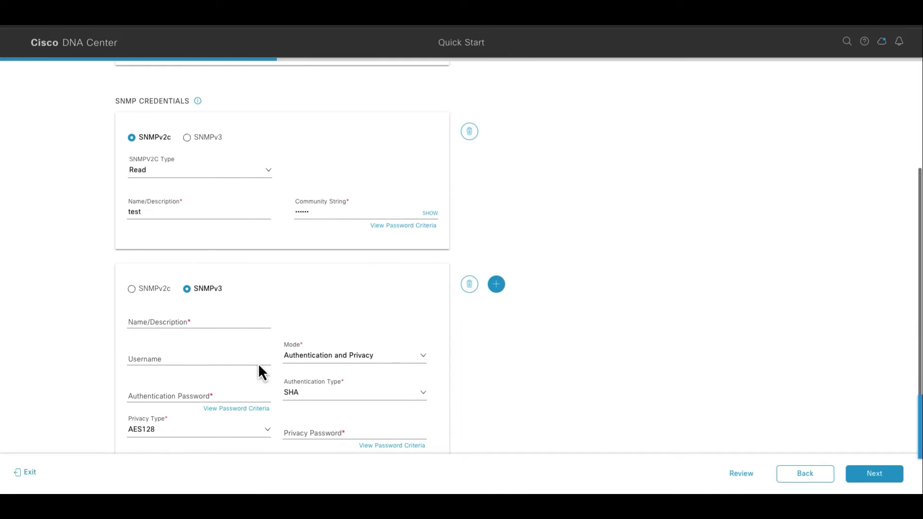
{"action": "left_click", "coordinate": [132, 290]}
{"action": "left_click", "coordinate": [183, 322]}
{"action": "left_click", "coordinate": [161, 365]}
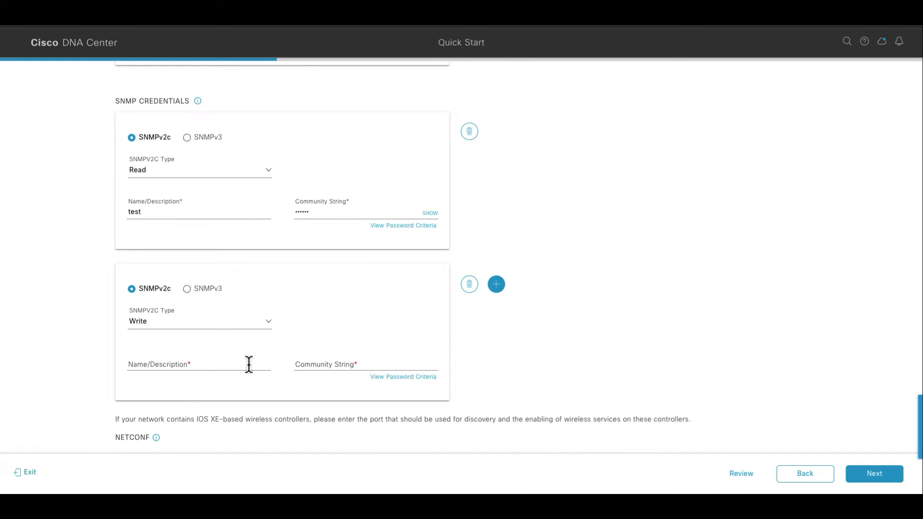
{"action": "left_click", "coordinate": [214, 363]}
{"action": "type", "text": "test"}
{"action": "left_click", "coordinate": [357, 363]}
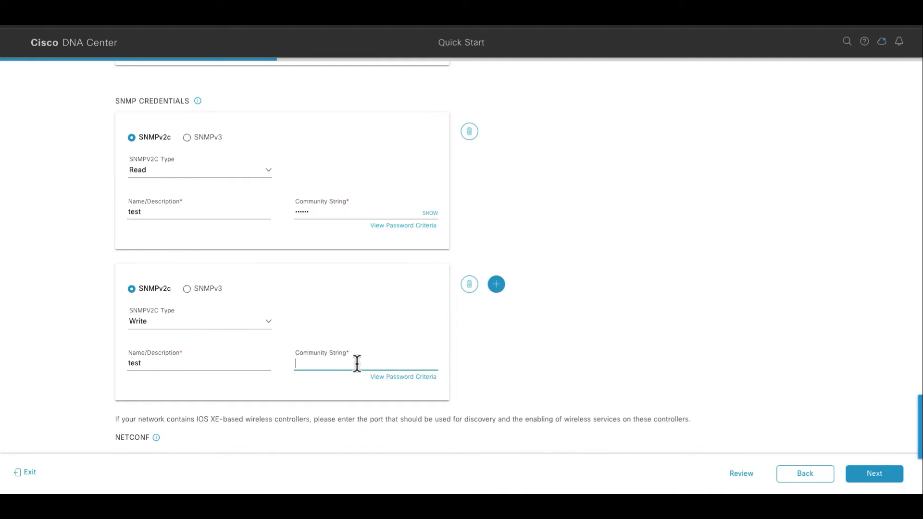
{"action": "type", "text": "public"}
{"action": "key", "text": "BackSpace"}
{"action": "key", "text": "BackSpace"}
{"action": "key", "text": "BackSpace"}
{"action": "key", "text": "BackSpace"}
{"action": "key", "text": "BackSpace"}
{"action": "key", "text": "BackSpace"}
{"action": "type", "text": "public"}
{"action": "left_click", "coordinate": [496, 365]}
Set the NETCONF port to 830 and continue to Create Site
{"action": "scroll", "coordinate": [497, 365], "scroll_direction": "down", "scroll_amount": 2}
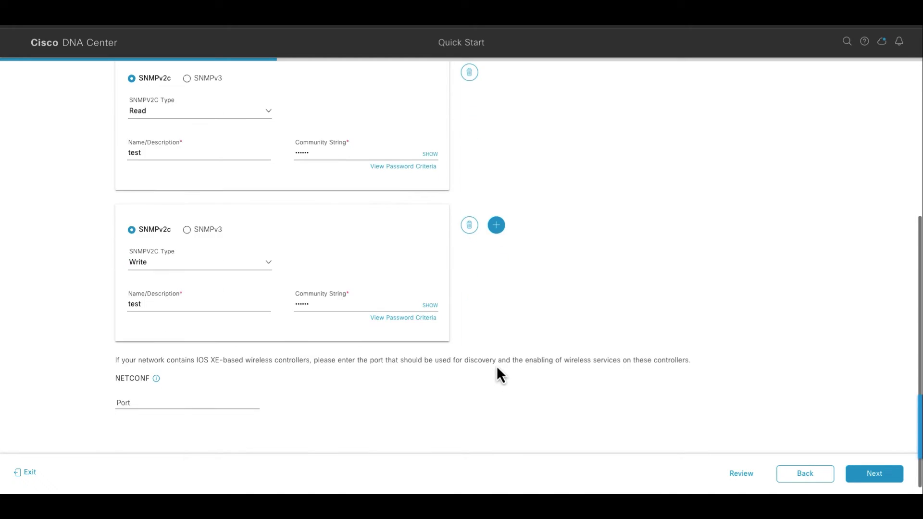
{"action": "left_click", "coordinate": [125, 395]}
{"action": "type", "text": "830"}
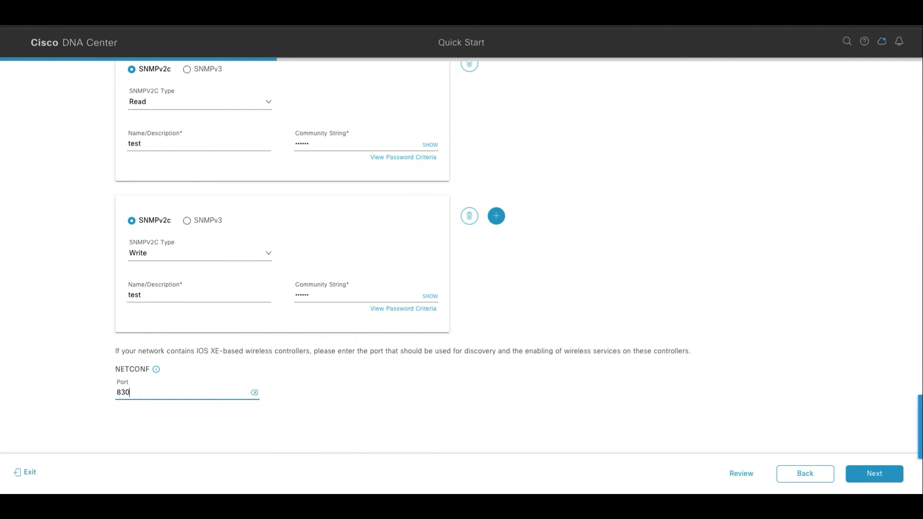
{"action": "scroll", "coordinate": [484, 237], "scroll_direction": "up", "scroll_amount": 3}
{"action": "scroll", "coordinate": [483, 235], "scroll_direction": "down", "scroll_amount": 3}
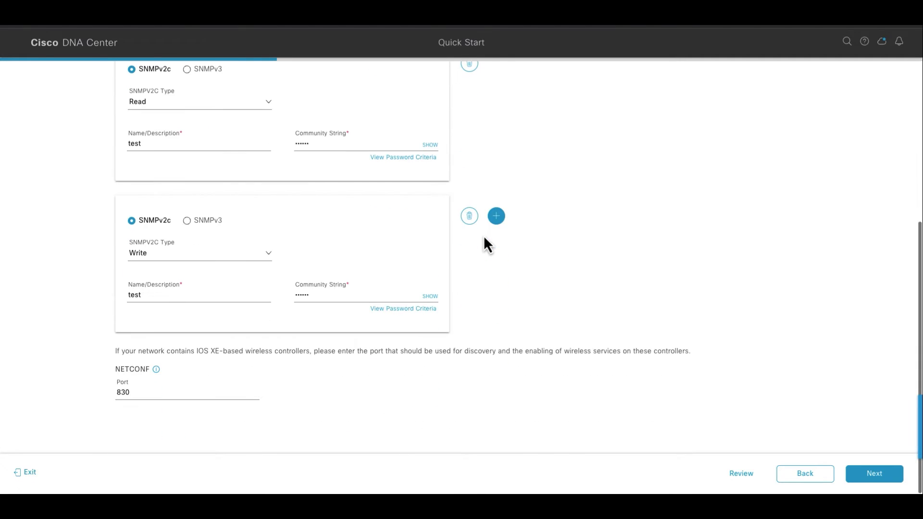
{"action": "left_click", "coordinate": [880, 476]}
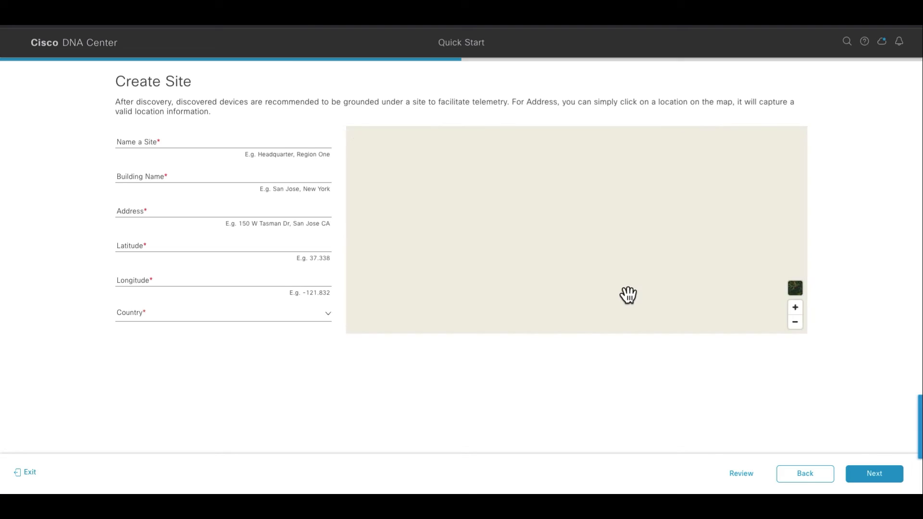
Create San Jose Main site with Building 23 at the Cisco - Building 23 address
{"action": "left_click", "coordinate": [163, 140]}
{"action": "type", "text": "San"}
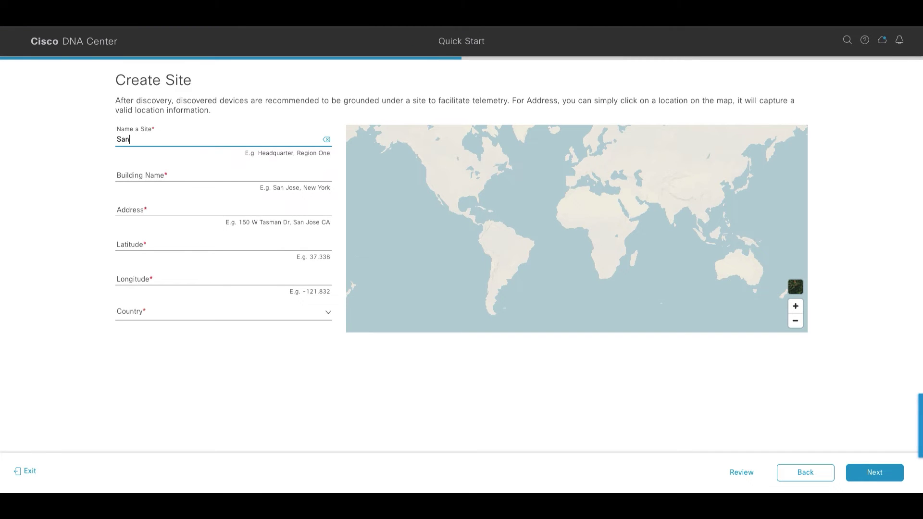
{"action": "type", "text": " Jose Main site"}
{"action": "left_click", "coordinate": [149, 177]}
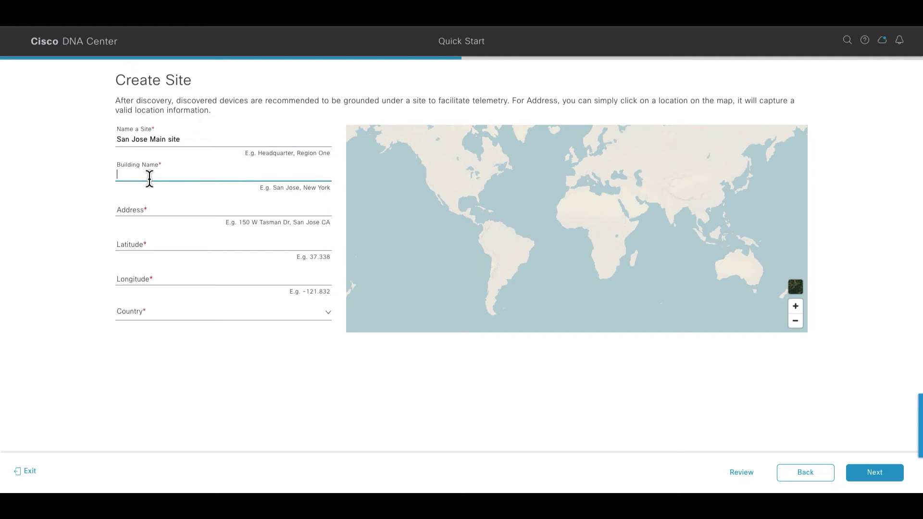
{"action": "type", "text": "Building"}
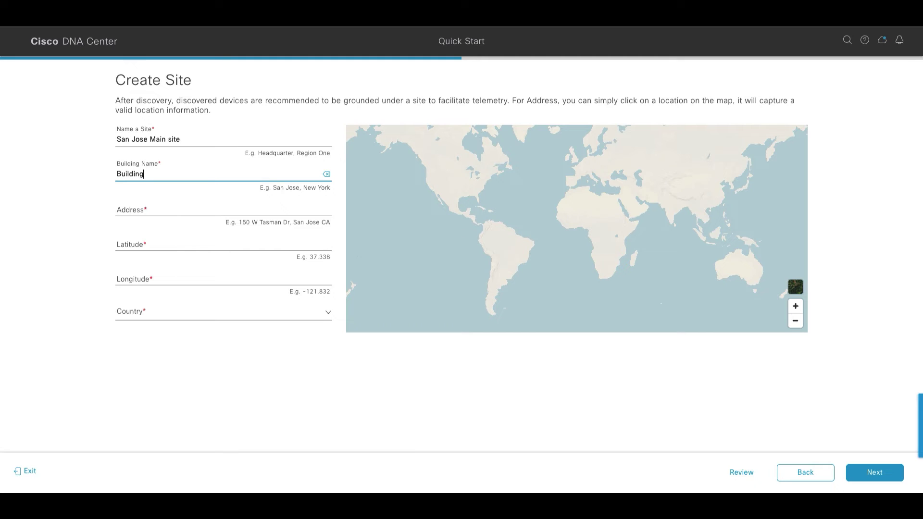
{"action": "type", "text": " 23"}
{"action": "left_click", "coordinate": [145, 209]}
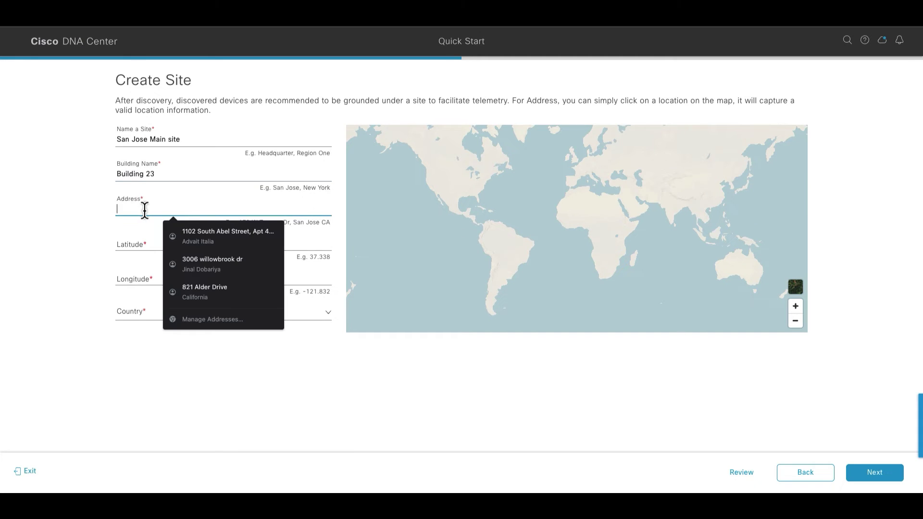
{"action": "type", "text": "cisc"}
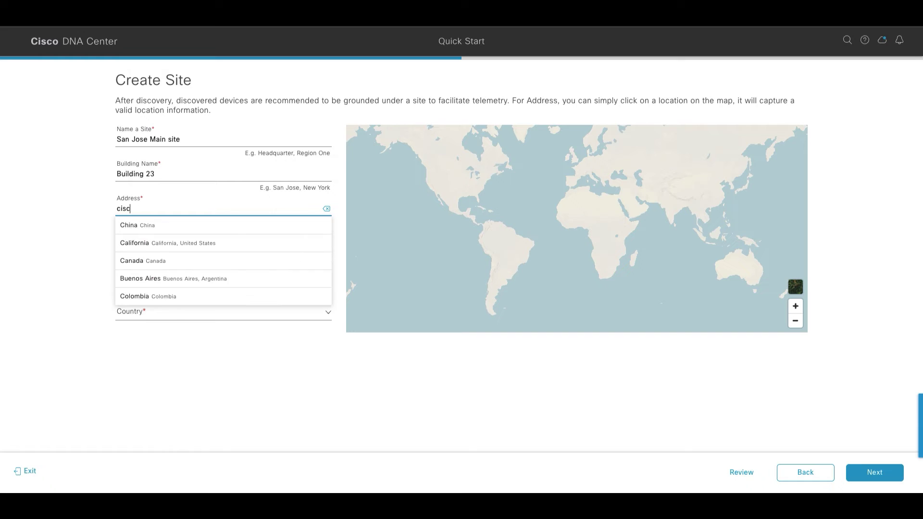
{"action": "type", "text": "o buil"}
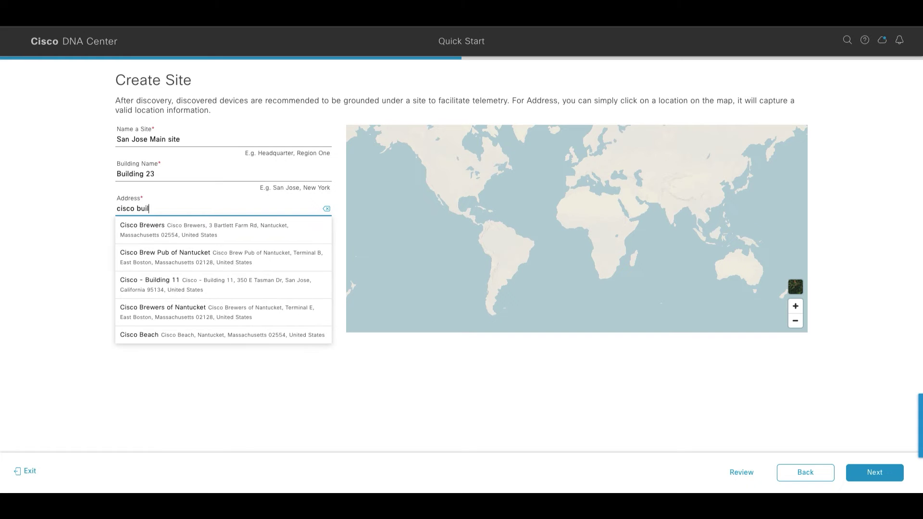
{"action": "type", "text": "ding 23"}
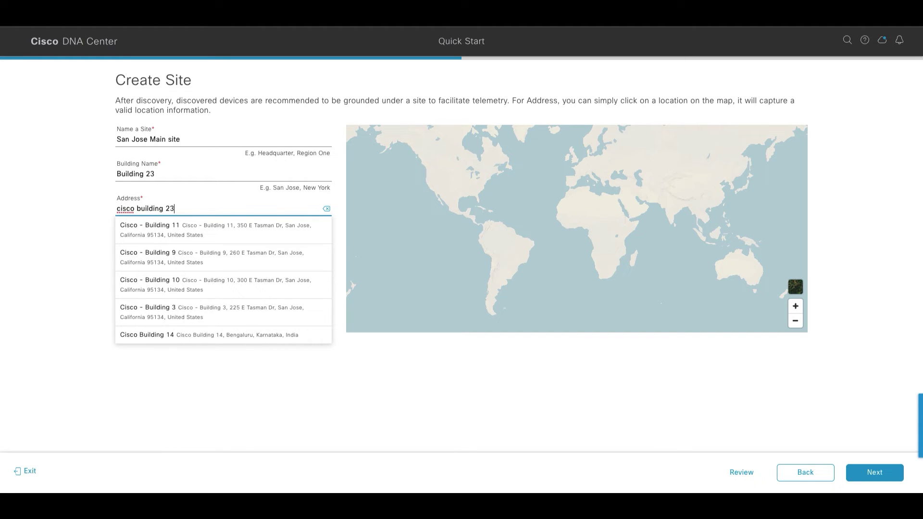
{"action": "left_click", "coordinate": [185, 232]}
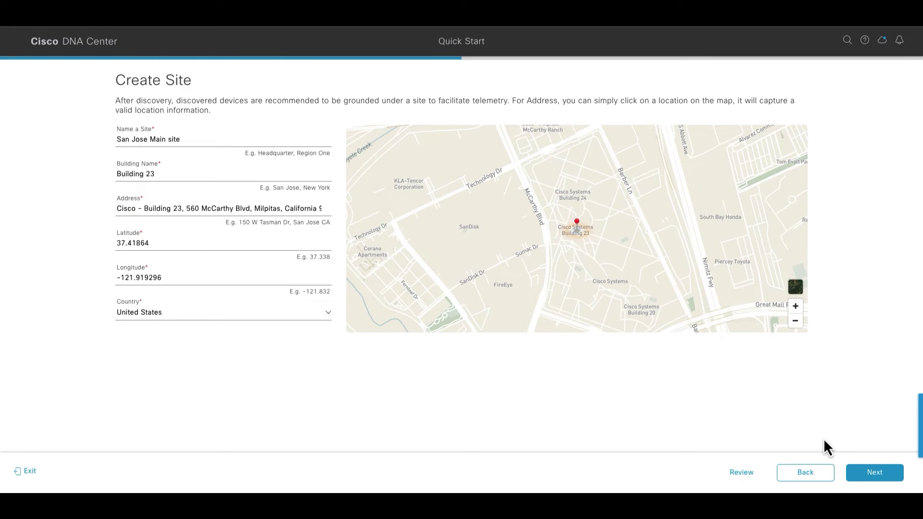
{"action": "left_click", "coordinate": [858, 474]}
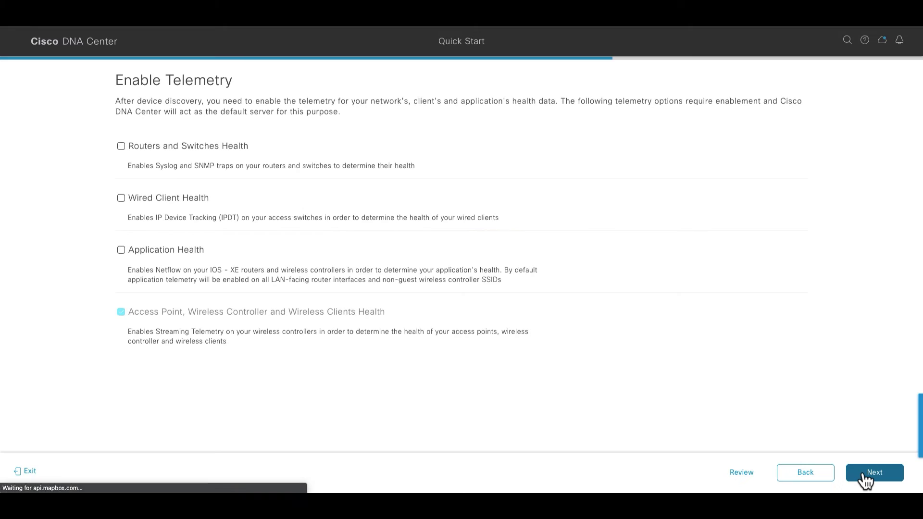
Enable Routers and Switches, Wired Client and Application Health telemetry, then continue to Summary
{"action": "left_click", "coordinate": [121, 146]}
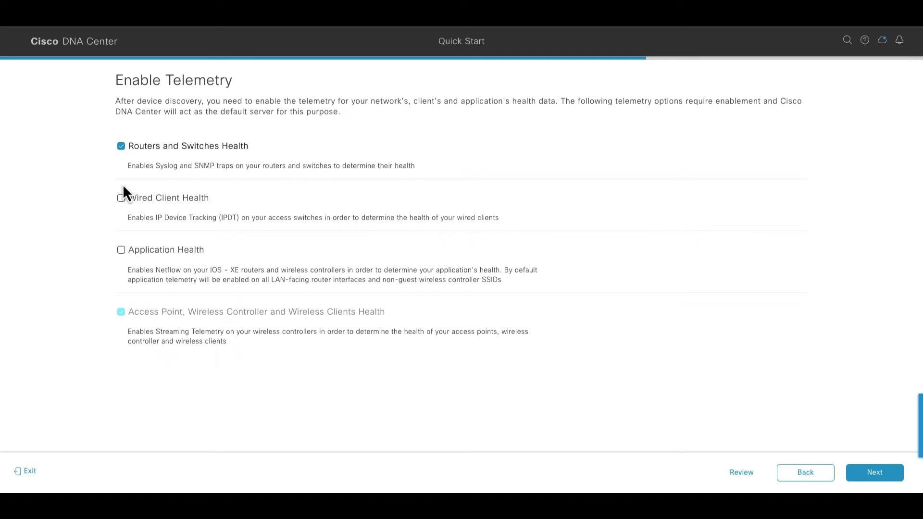
{"action": "left_click", "coordinate": [121, 198]}
{"action": "left_click", "coordinate": [122, 250]}
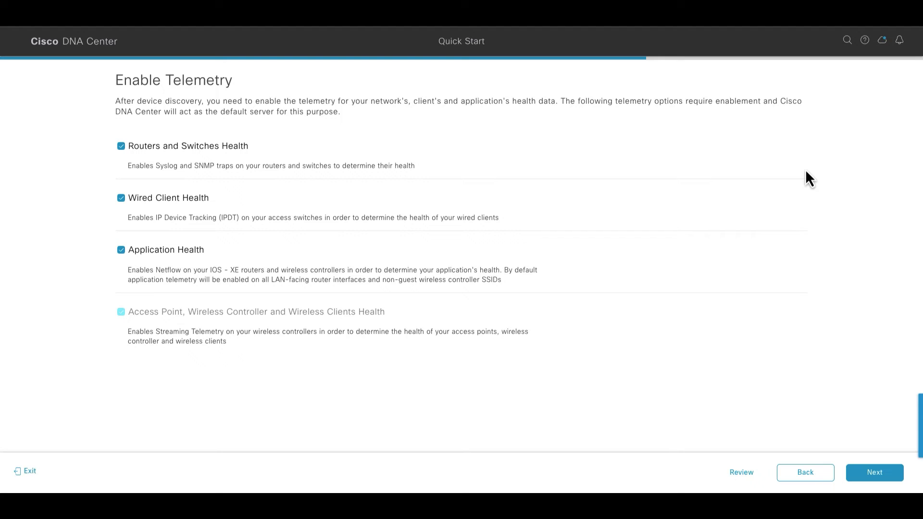
{"action": "left_click", "coordinate": [874, 474]}
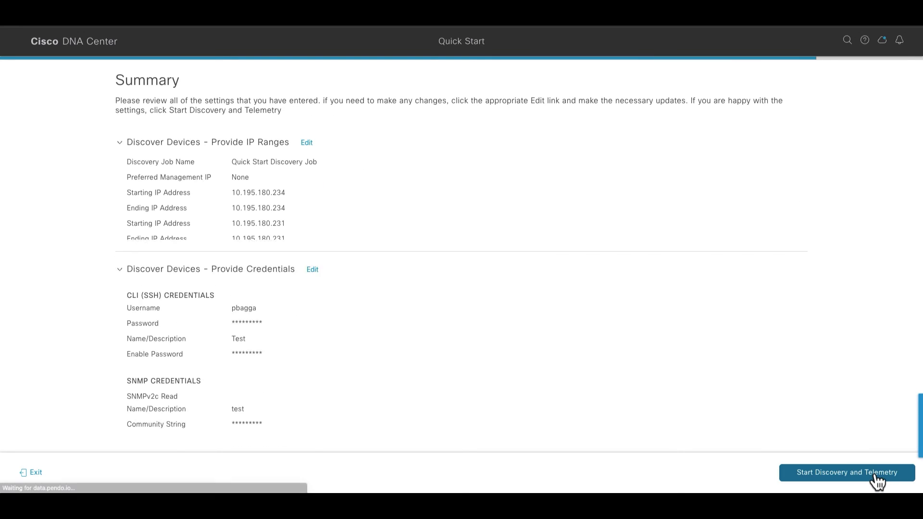
Review the Quick Start Summary sections and start discovery and telemetry
{"action": "scroll", "coordinate": [590, 344], "scroll_direction": "down", "scroll_amount": 4}
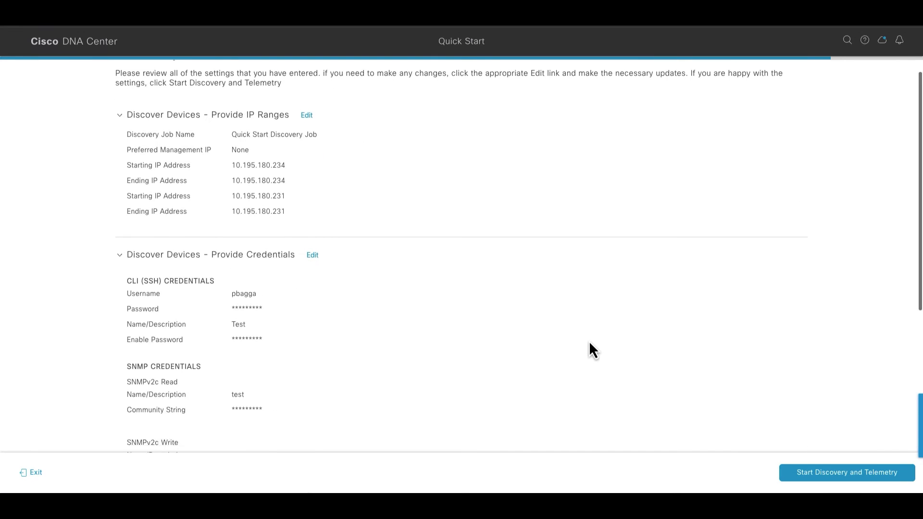
{"action": "scroll", "coordinate": [589, 341], "scroll_direction": "down", "scroll_amount": 4}
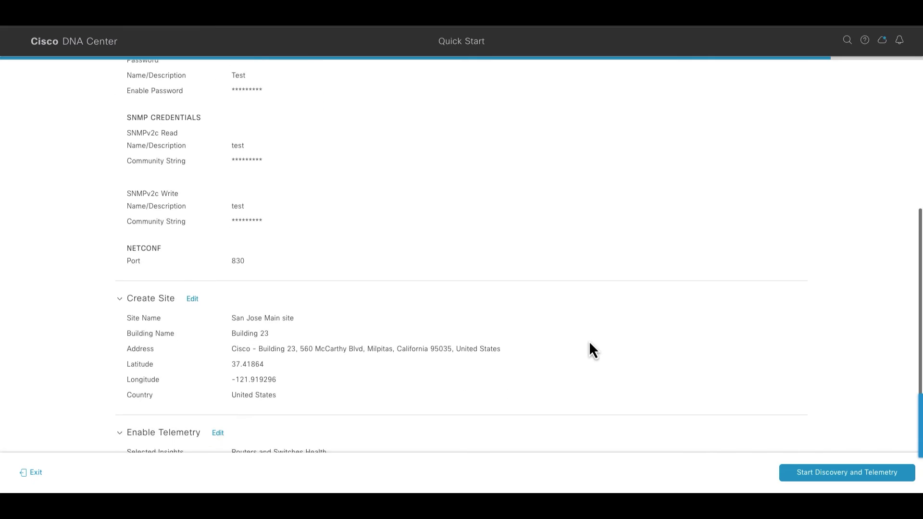
{"action": "scroll", "coordinate": [589, 341], "scroll_direction": "up", "scroll_amount": 4}
{"action": "scroll", "coordinate": [589, 341], "scroll_direction": "up", "scroll_amount": 4}
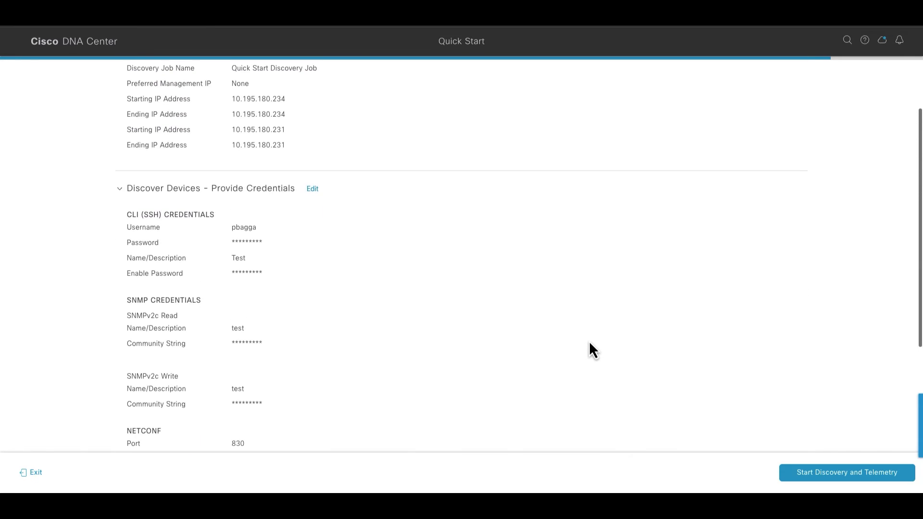
{"action": "scroll", "coordinate": [589, 342], "scroll_direction": "up", "scroll_amount": 1}
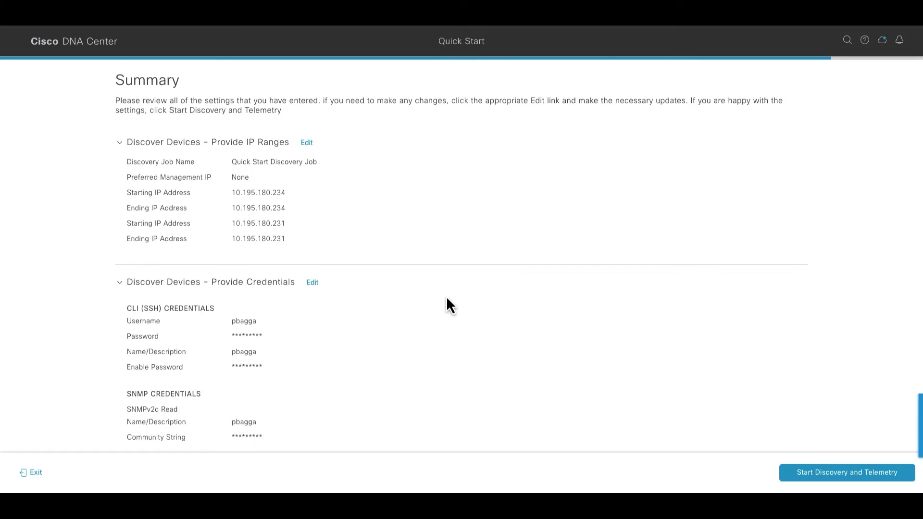
{"action": "scroll", "coordinate": [447, 298], "scroll_direction": "down", "scroll_amount": 9}
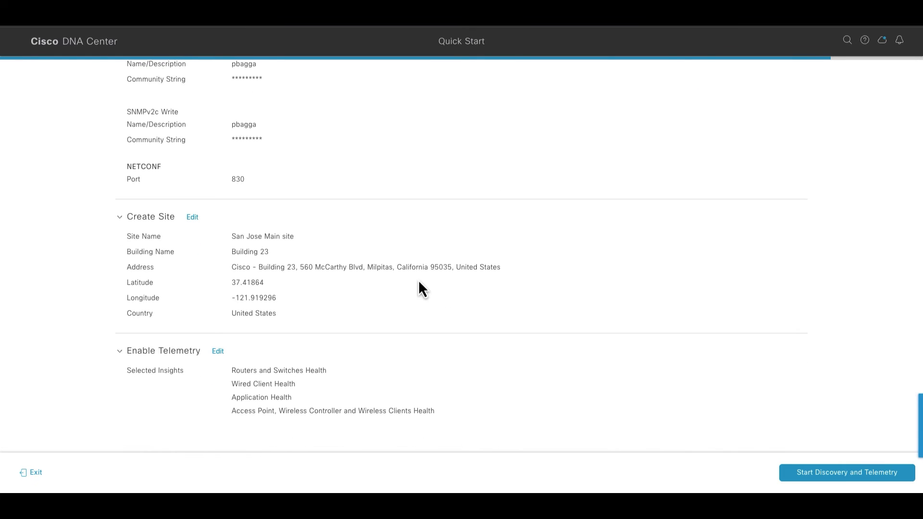
{"action": "scroll", "coordinate": [580, 313], "scroll_direction": "up", "scroll_amount": 10}
{"action": "left_click", "coordinate": [800, 471]}
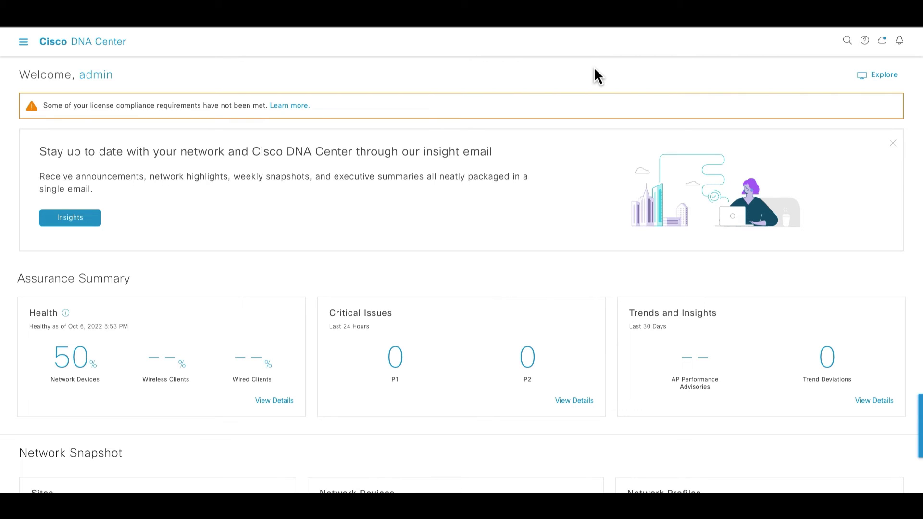
Open the Discovery dashboard from the Tools menu in the main navigation
{"action": "left_click", "coordinate": [24, 42]}
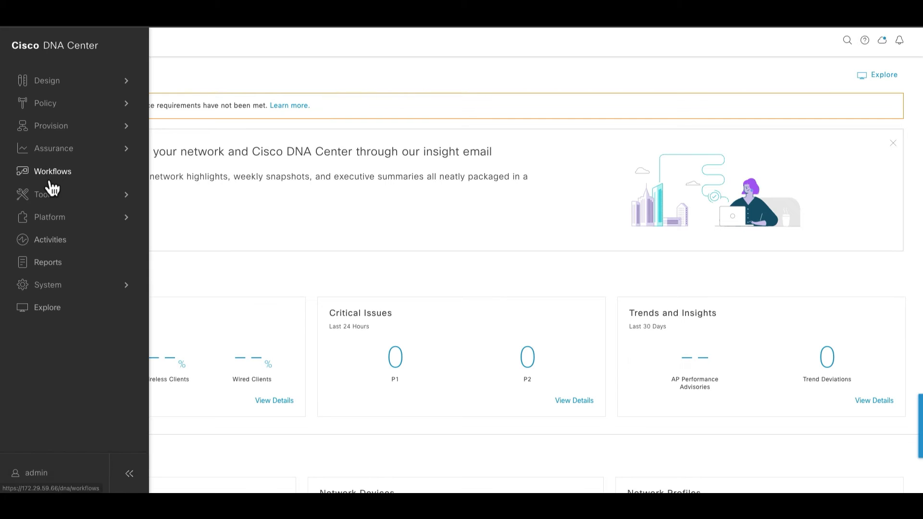
{"action": "mouse_move", "coordinate": [72, 199]}
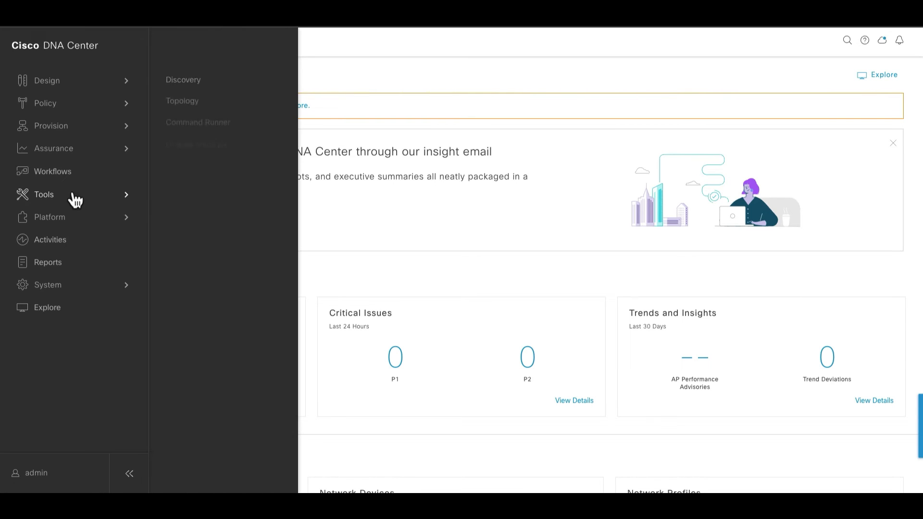
{"action": "left_click", "coordinate": [192, 84]}
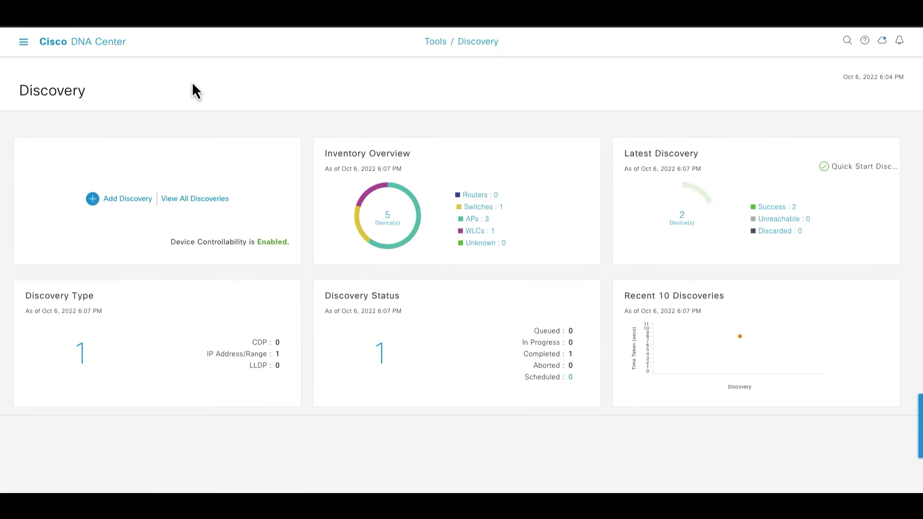
View all discoveries and sort the Quick Start job's discovered devices by SNMP status
{"action": "left_click", "coordinate": [188, 204]}
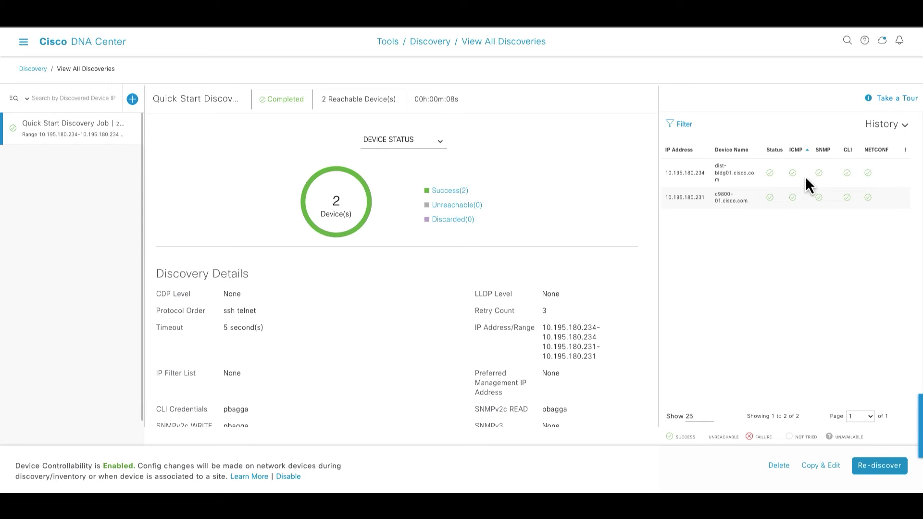
{"action": "left_click", "coordinate": [827, 159]}
{"action": "left_click", "coordinate": [24, 44]}
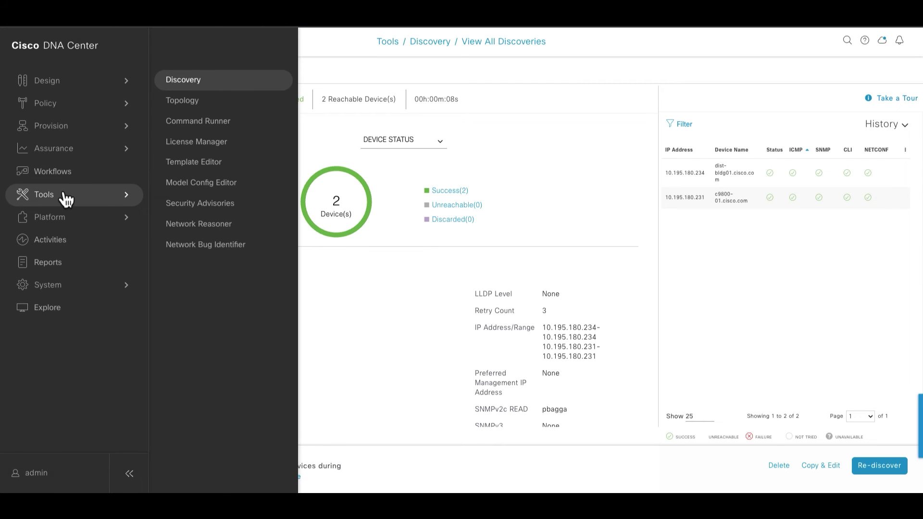
Open the Provision inventory filtered to San Jose Main site > Building 23
{"action": "left_click", "coordinate": [55, 127]}
{"action": "left_click", "coordinate": [193, 93]}
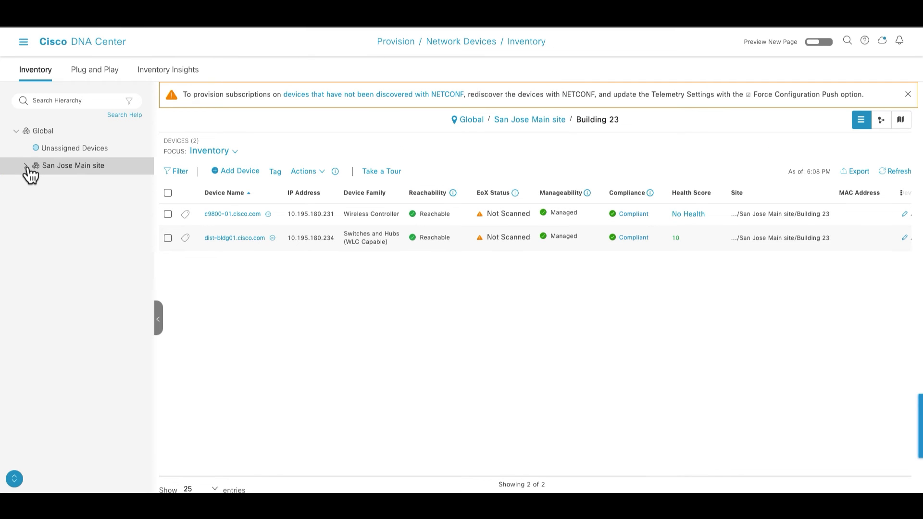
{"action": "left_click", "coordinate": [75, 169]}
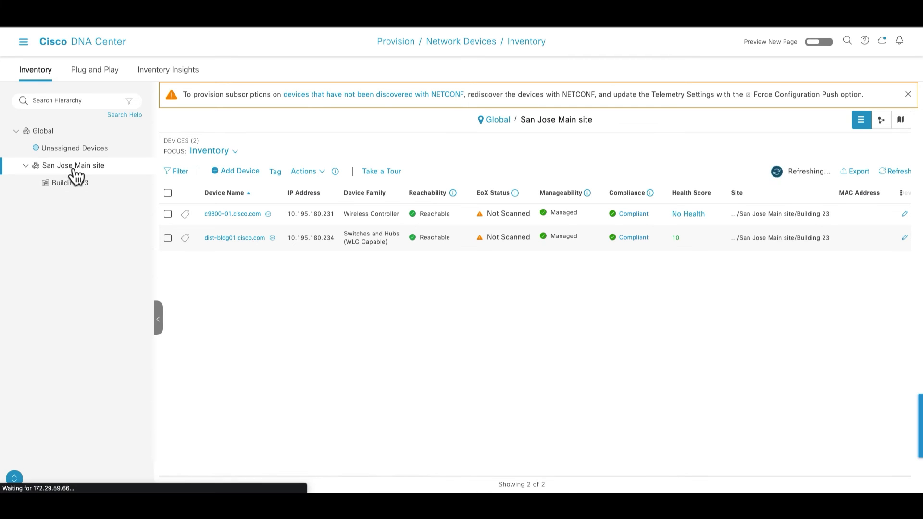
{"action": "left_click", "coordinate": [74, 191]}
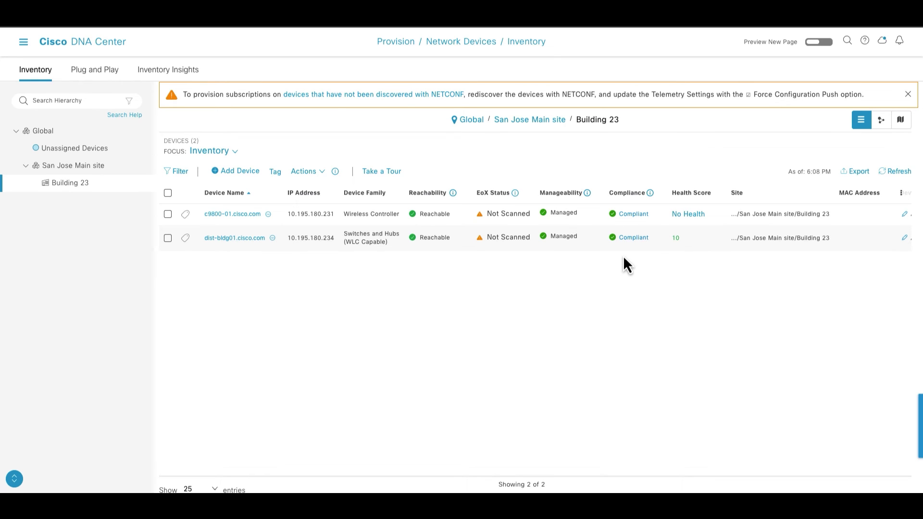
Select the c9800-01.cisco.com controller and browse its Actions menu without choosing anything
{"action": "left_click", "coordinate": [168, 214]}
{"action": "left_click", "coordinate": [304, 171]}
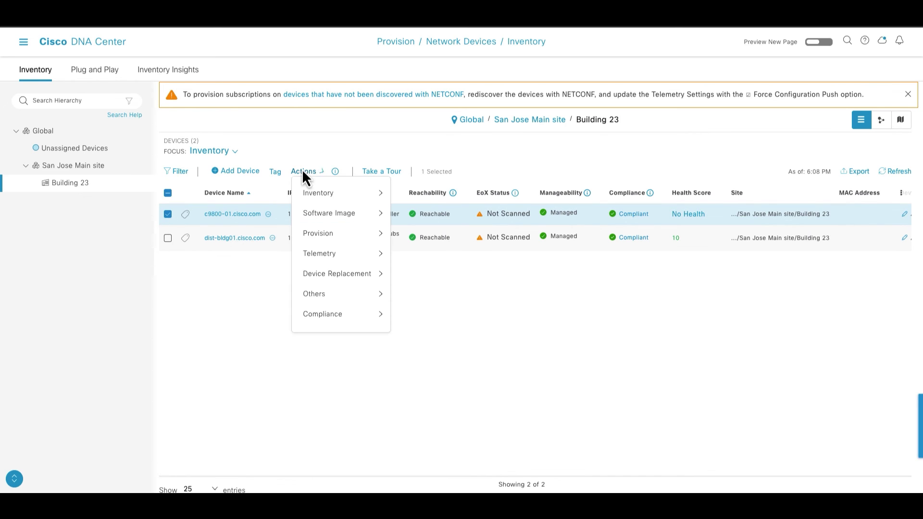
{"action": "left_click", "coordinate": [300, 173]}
{"action": "left_click", "coordinate": [311, 173]}
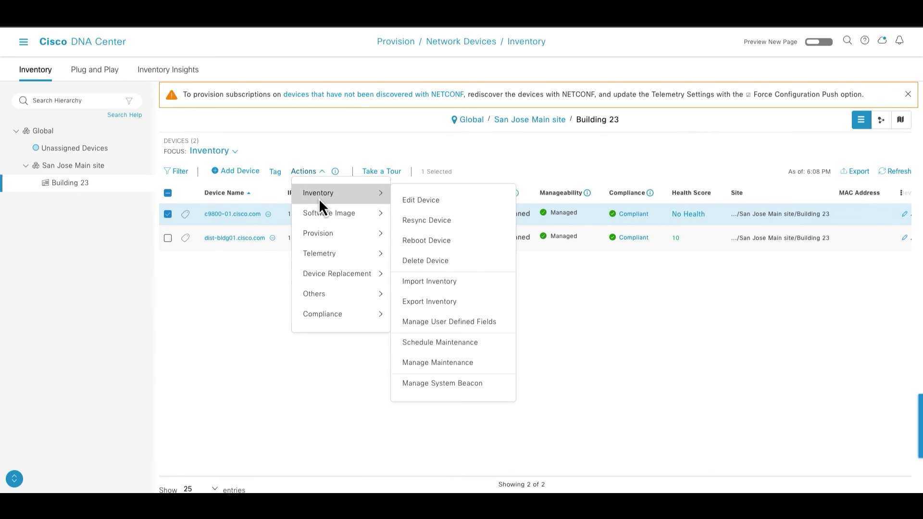
{"action": "mouse_move", "coordinate": [318, 213]}
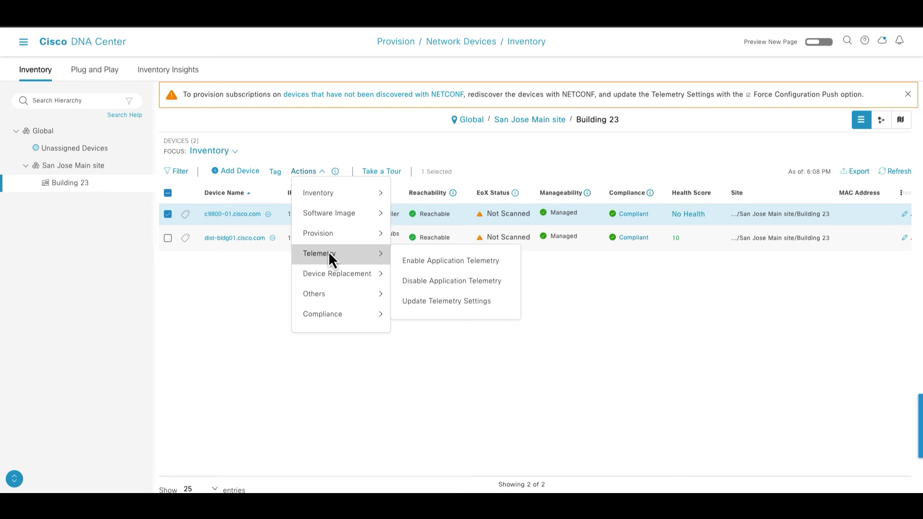
{"action": "left_click", "coordinate": [262, 281]}
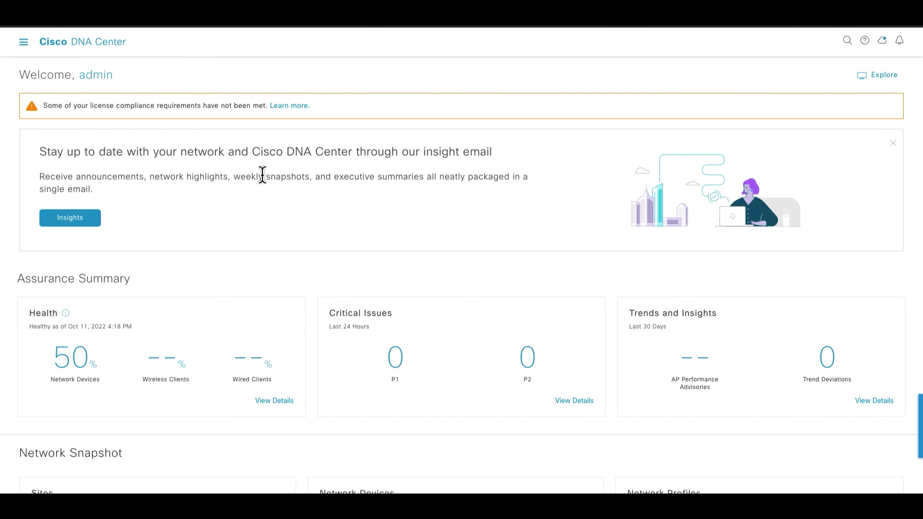
Open Assurance Health, check the Network device view, then return to the Overall summary
{"action": "left_click", "coordinate": [23, 44]}
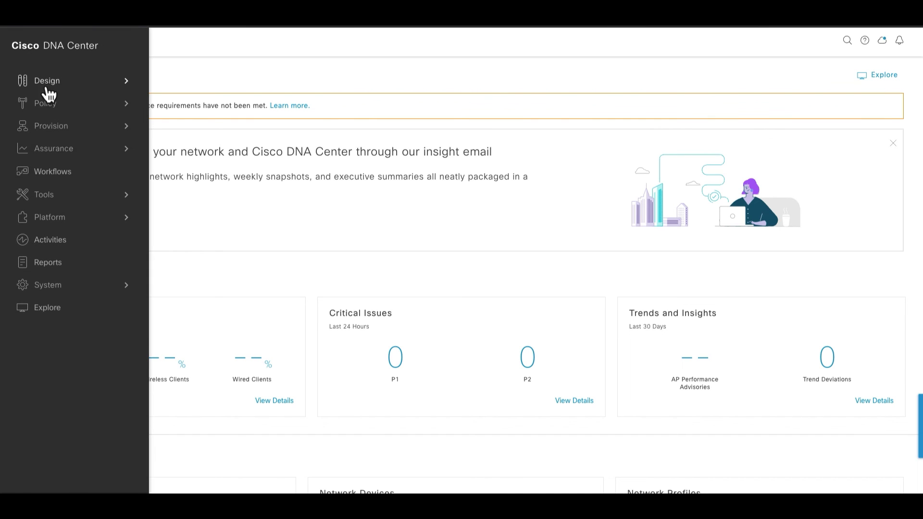
{"action": "mouse_move", "coordinate": [54, 156]}
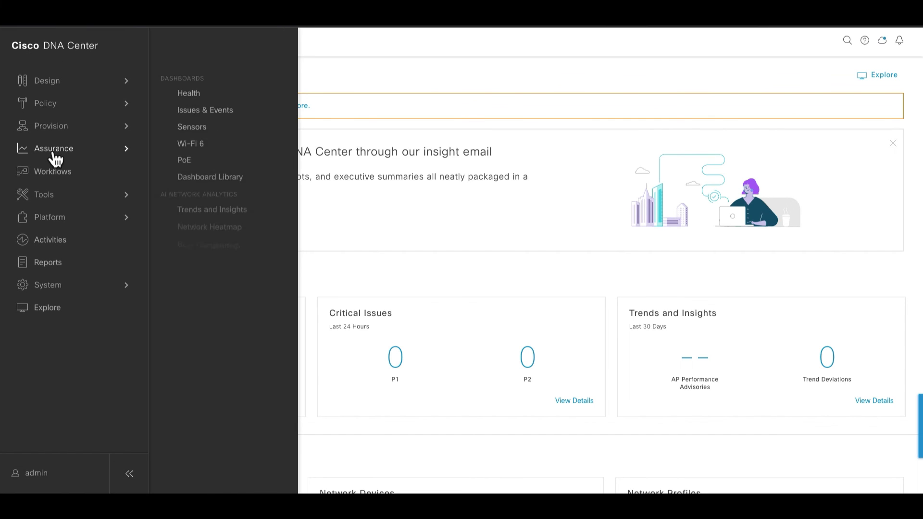
{"action": "left_click", "coordinate": [198, 99]}
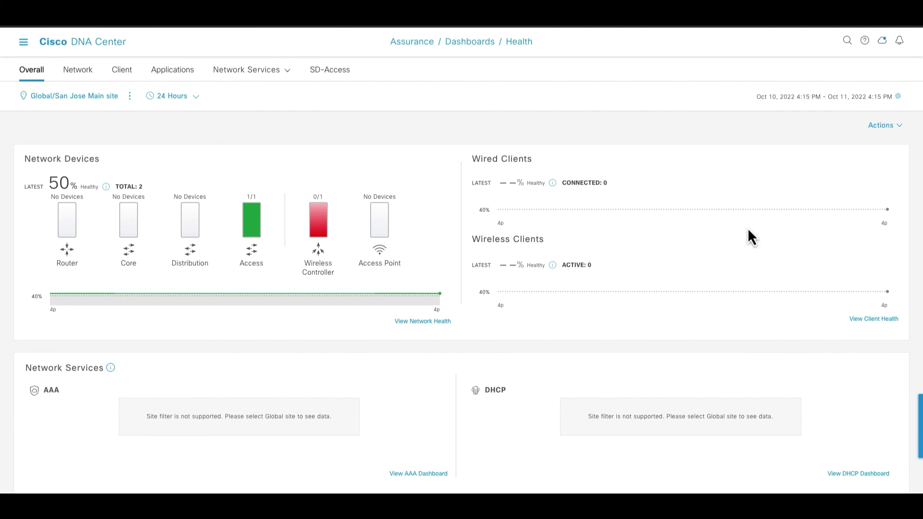
{"action": "left_click", "coordinate": [90, 78]}
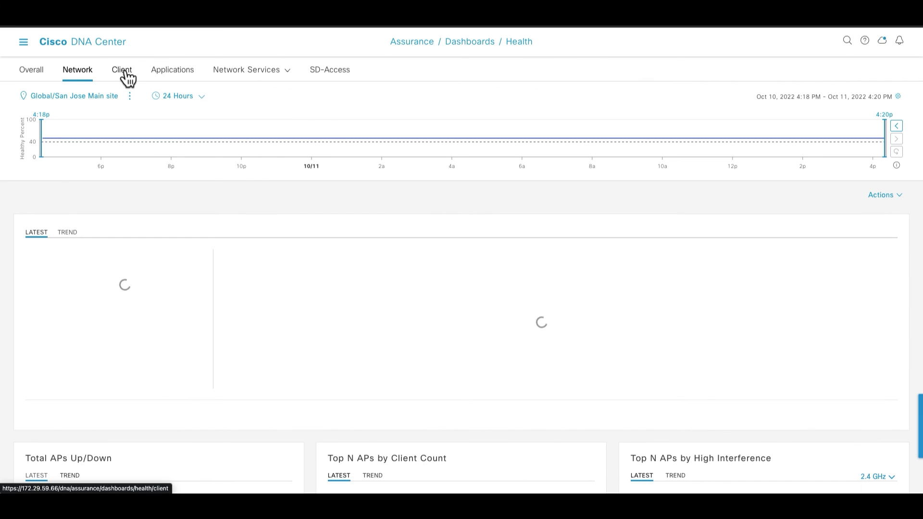
{"action": "left_click", "coordinate": [41, 79]}
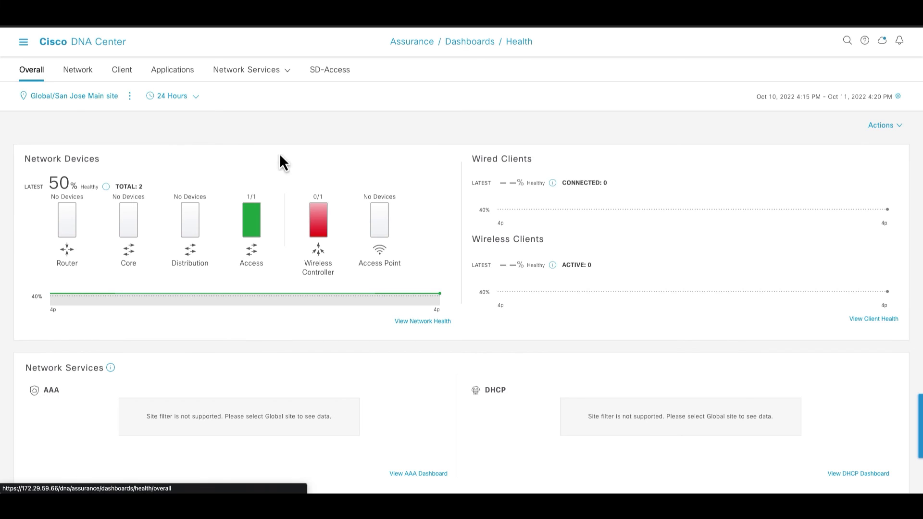